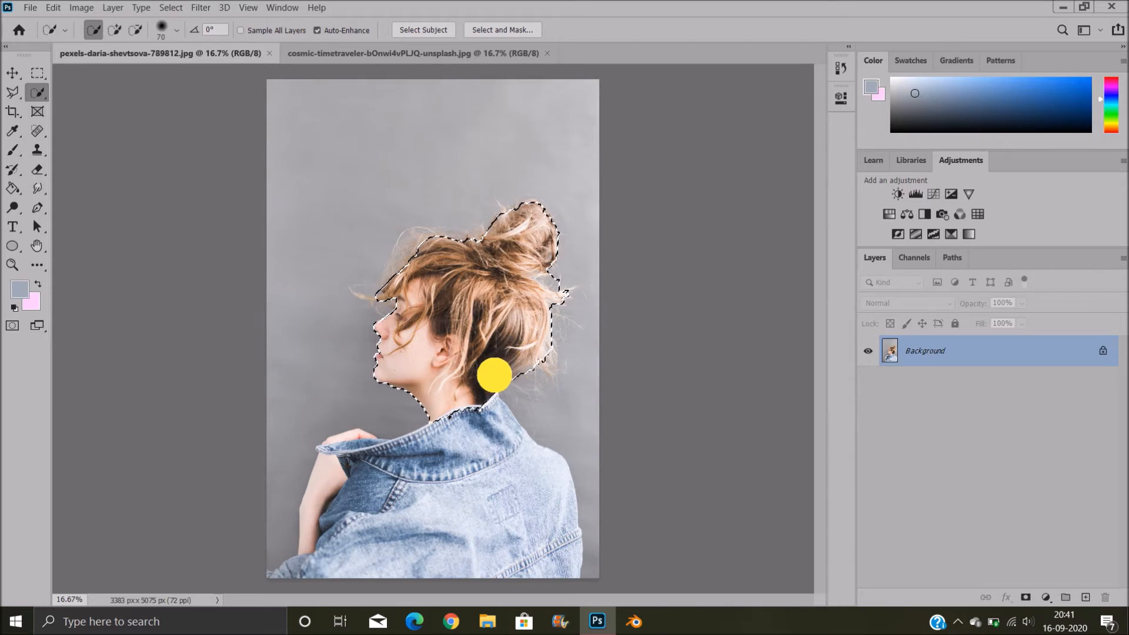
Extend the quick selection over the woman's jacket, shoulder and arm, adding and subtracting areas along the outline
{"action": "mouse_move", "coordinate": [492, 403]}
{"action": "left_mouse_down"}
{"action": "mouse_move", "coordinate": [537, 488]}
{"action": "mouse_move", "coordinate": [541, 549]}
{"action": "mouse_move", "coordinate": [554, 559]}
{"action": "mouse_move", "coordinate": [524, 544]}
{"action": "mouse_move", "coordinate": [370, 544]}
{"action": "mouse_move", "coordinate": [266, 571]}
{"action": "mouse_move", "coordinate": [295, 564]}
{"action": "mouse_move", "coordinate": [312, 534]}
{"action": "mouse_move", "coordinate": [338, 439]}
{"action": "left_mouse_up"}
{"action": "left_click", "coordinate": [135, 30]}
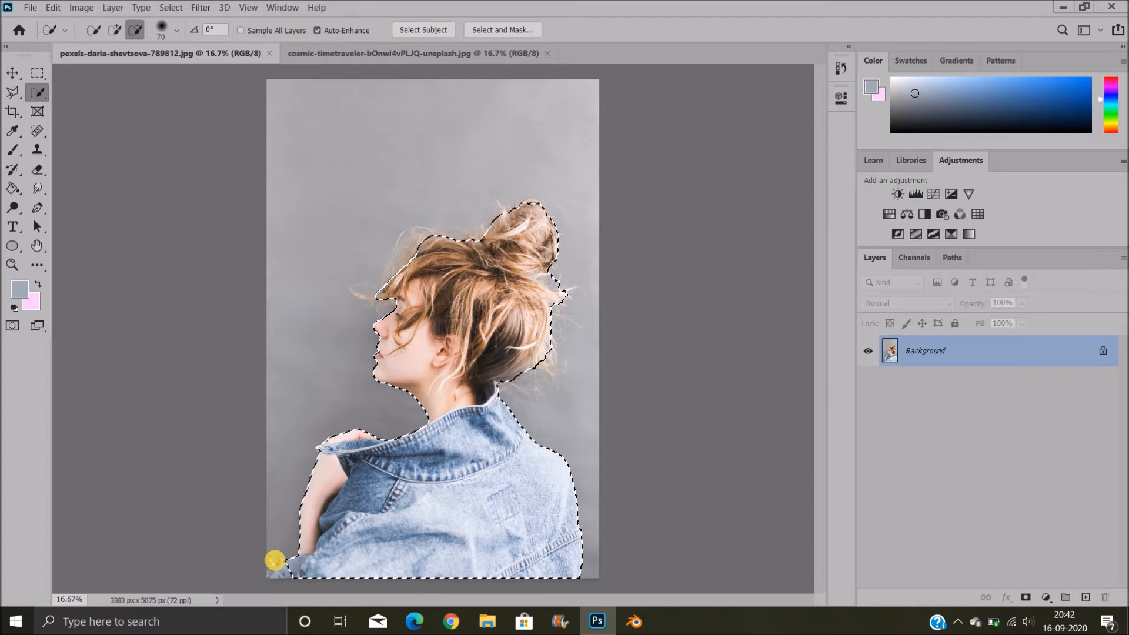
{"action": "left_click", "coordinate": [400, 275]}
{"action": "left_click", "coordinate": [117, 31]}
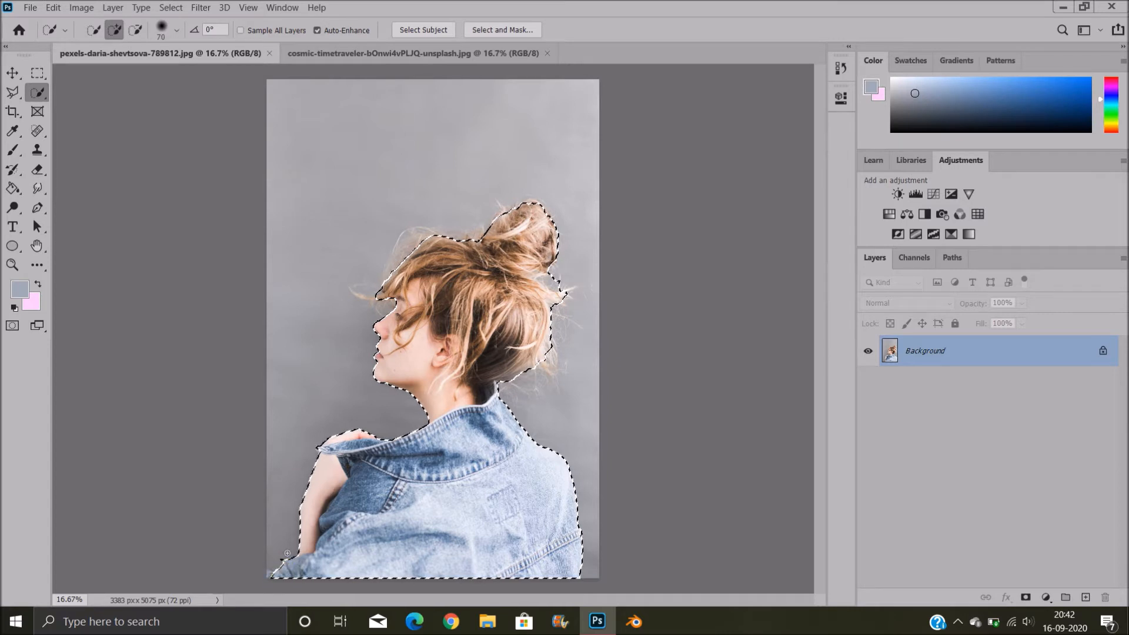
{"action": "left_click", "coordinate": [136, 31]}
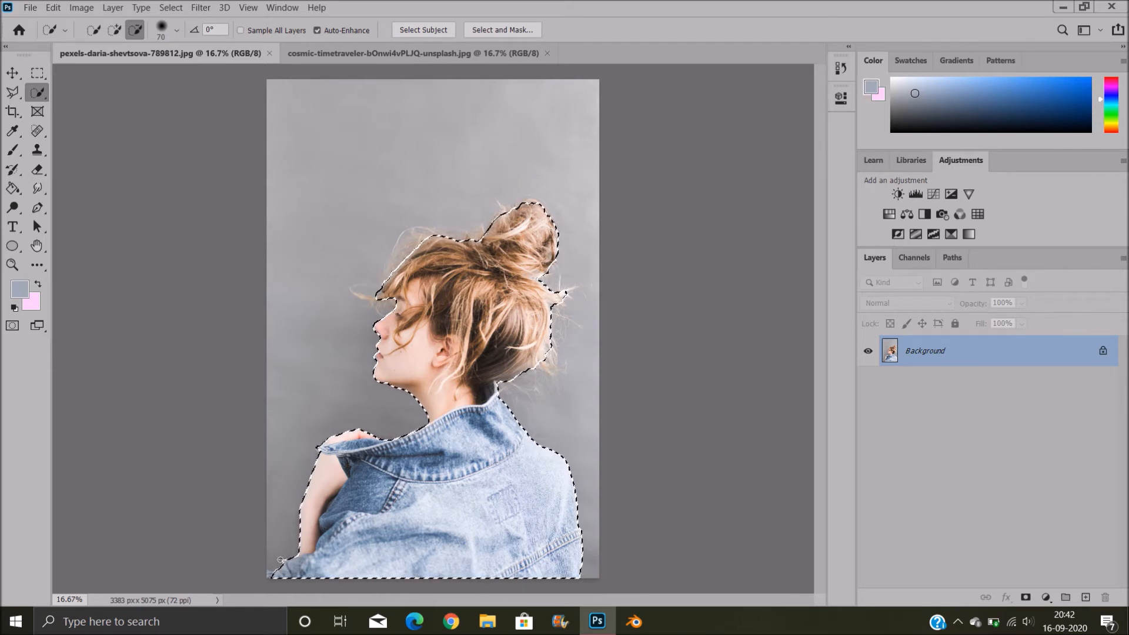
Refine the selection edges around the woman's hair, bun and jacket in Select and Mask with the Refine Edge Brush
{"action": "left_click", "coordinate": [478, 34]}
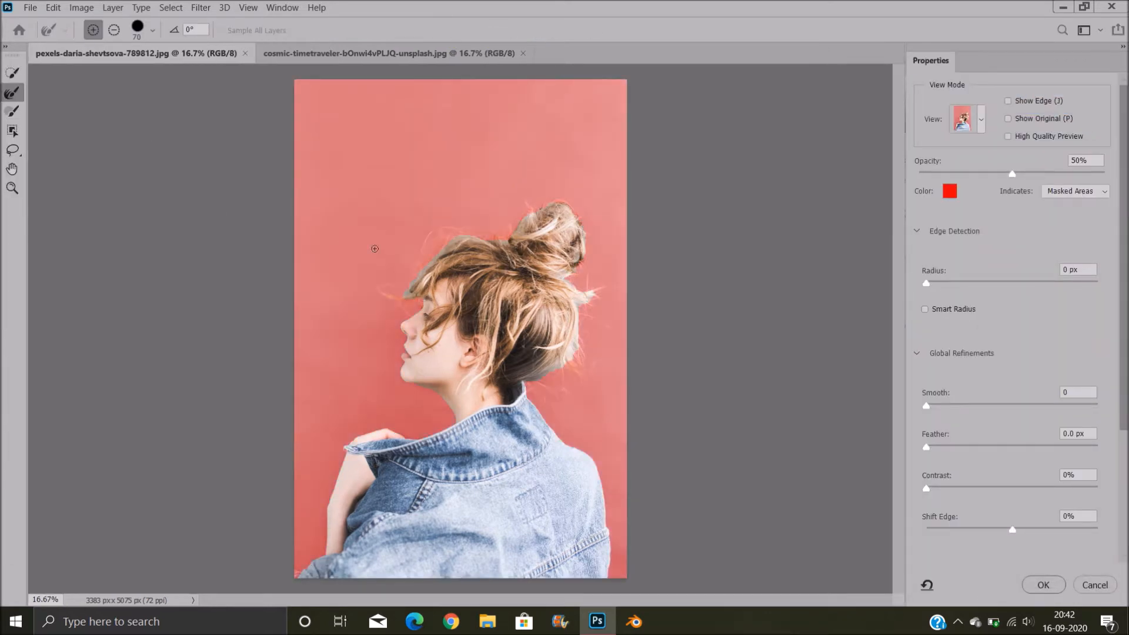
{"action": "mouse_move", "coordinate": [440, 243]}
{"action": "left_mouse_down"}
{"action": "mouse_move", "coordinate": [488, 244]}
{"action": "mouse_move", "coordinate": [459, 236]}
{"action": "left_mouse_up"}
{"action": "mouse_move", "coordinate": [404, 302]}
{"action": "left_mouse_down"}
{"action": "mouse_move", "coordinate": [418, 265]}
{"action": "mouse_move", "coordinate": [443, 244]}
{"action": "mouse_move", "coordinate": [416, 275]}
{"action": "mouse_move", "coordinate": [487, 255]}
{"action": "left_mouse_up"}
{"action": "mouse_move", "coordinate": [522, 220]}
{"action": "left_mouse_down"}
{"action": "mouse_move", "coordinate": [558, 202]}
{"action": "mouse_move", "coordinate": [583, 240]}
{"action": "mouse_move", "coordinate": [561, 278]}
{"action": "mouse_move", "coordinate": [593, 293]}
{"action": "mouse_move", "coordinate": [581, 305]}
{"action": "mouse_move", "coordinate": [592, 299]}
{"action": "mouse_move", "coordinate": [574, 314]}
{"action": "mouse_move", "coordinate": [564, 375]}
{"action": "mouse_move", "coordinate": [556, 368]}
{"action": "mouse_move", "coordinate": [573, 354]}
{"action": "mouse_move", "coordinate": [522, 381]}
{"action": "mouse_move", "coordinate": [573, 357]}
{"action": "left_mouse_up"}
{"action": "mouse_move", "coordinate": [575, 293]}
{"action": "left_mouse_down"}
{"action": "mouse_move", "coordinate": [572, 282]}
{"action": "mouse_move", "coordinate": [587, 295]}
{"action": "left_mouse_up"}
{"action": "left_click_drag", "start_coordinate": [608, 529], "coordinate": [611, 571]}
Enable Smart Radius, set Smooth to about 6, and apply the refined selection
{"action": "left_click", "coordinate": [925, 308]}
{"action": "left_click_drag", "start_coordinate": [926, 404], "coordinate": [935, 405]}
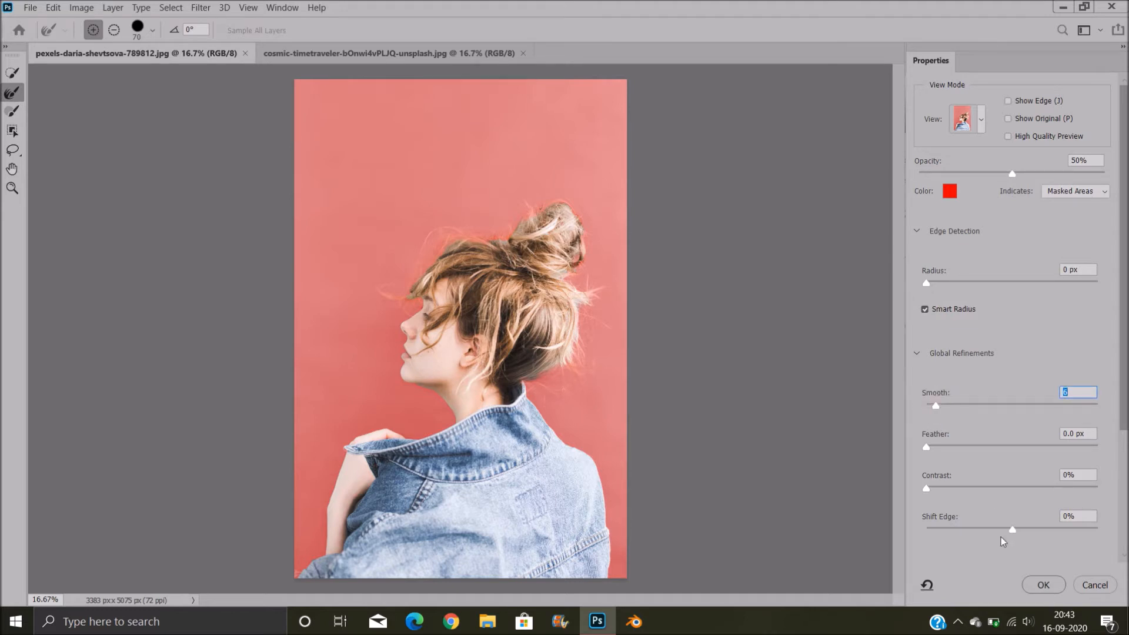
{"action": "left_click", "coordinate": [1045, 585]}
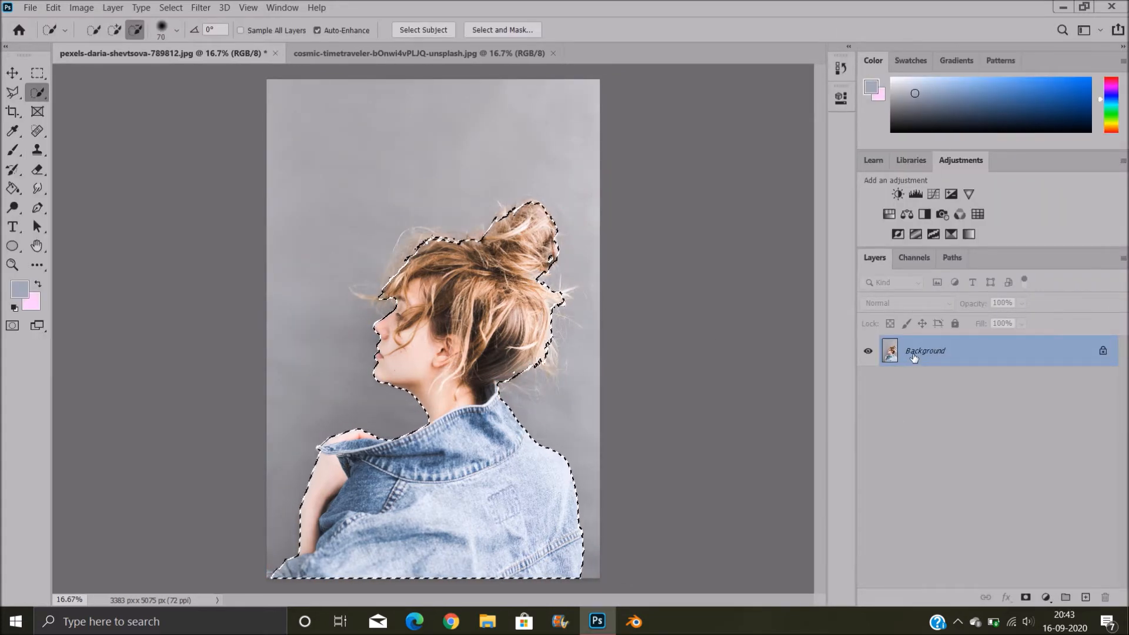
Copy the selected woman to her own layer and delete the Background layer
{"action": "left_click_drag", "start_coordinate": [1086, 385], "coordinate": [1105, 597]}
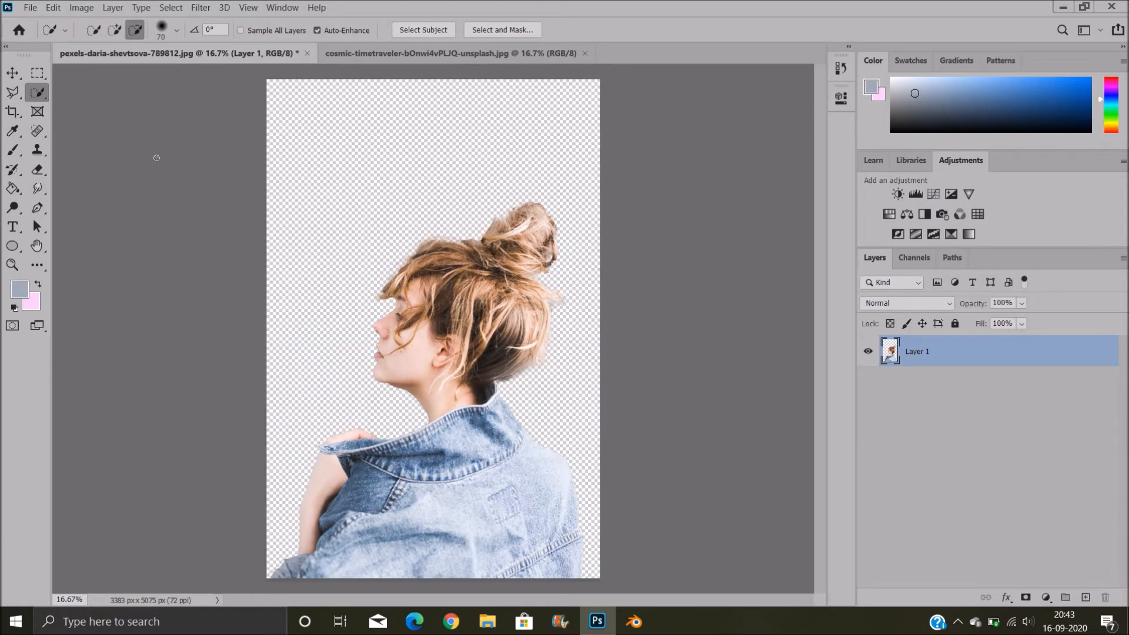
Crop the canvas to about 4019 x 4595 px, adding space on both sides of the woman and trimming the top
{"action": "left_click", "coordinate": [12, 111]}
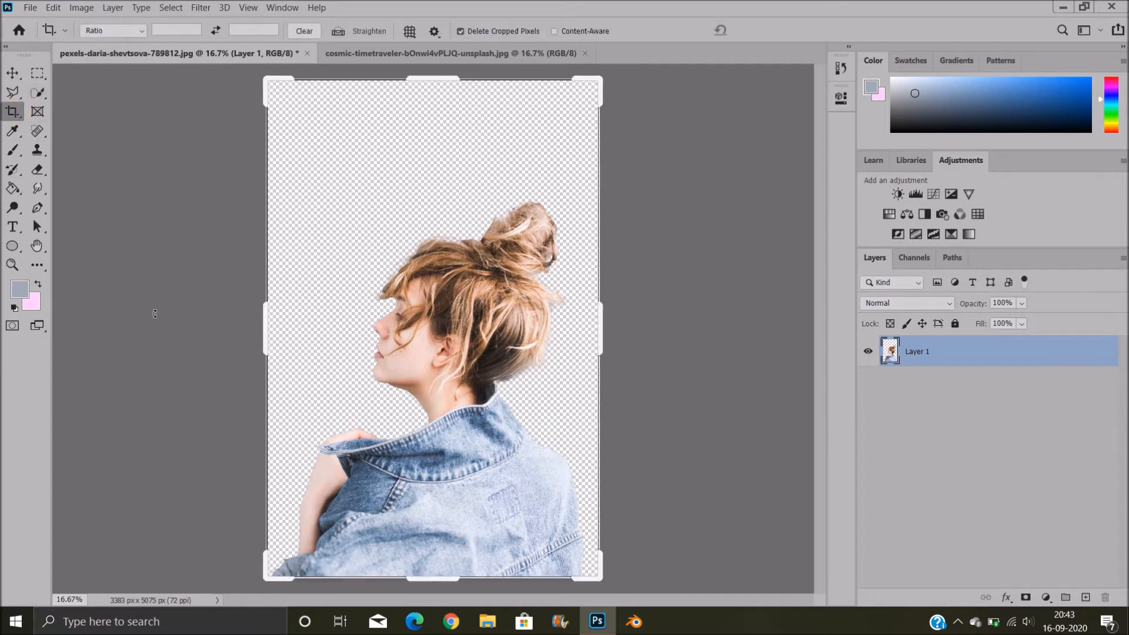
{"action": "left_click_drag", "start_coordinate": [261, 335], "coordinate": [245, 335]}
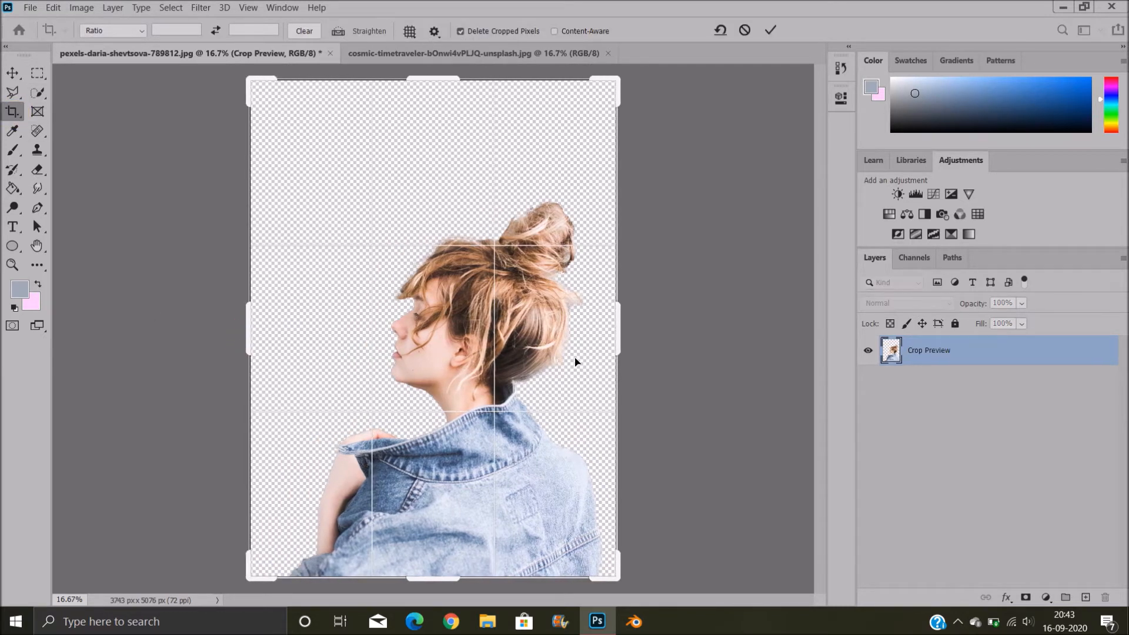
{"action": "left_click_drag", "start_coordinate": [619, 349], "coordinate": [632, 352]}
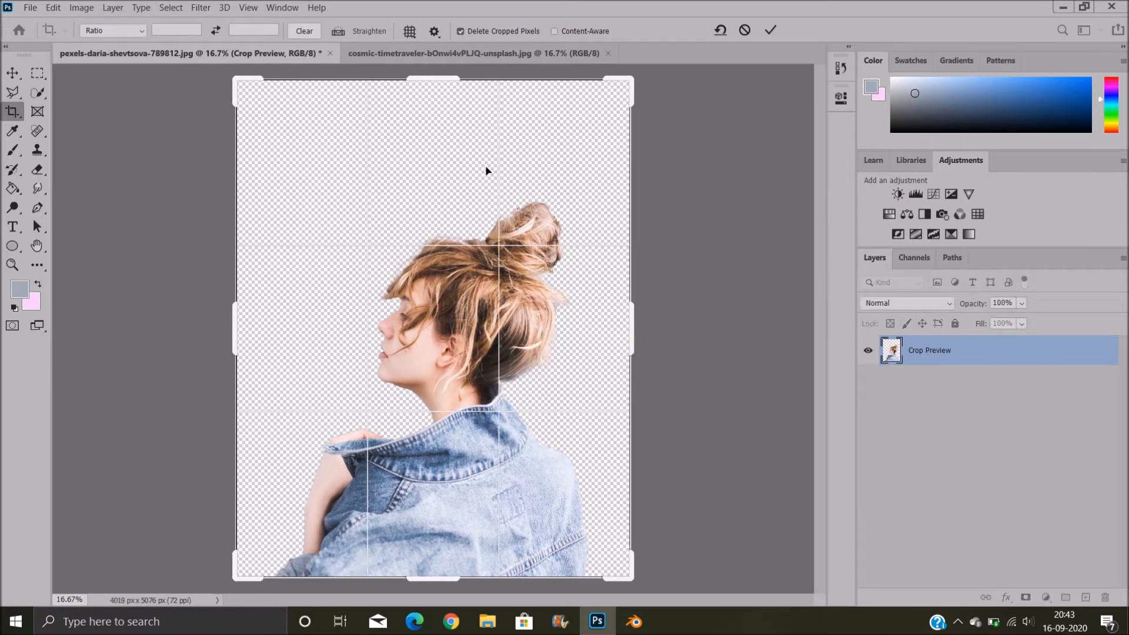
{"action": "left_click_drag", "start_coordinate": [449, 73], "coordinate": [447, 100]}
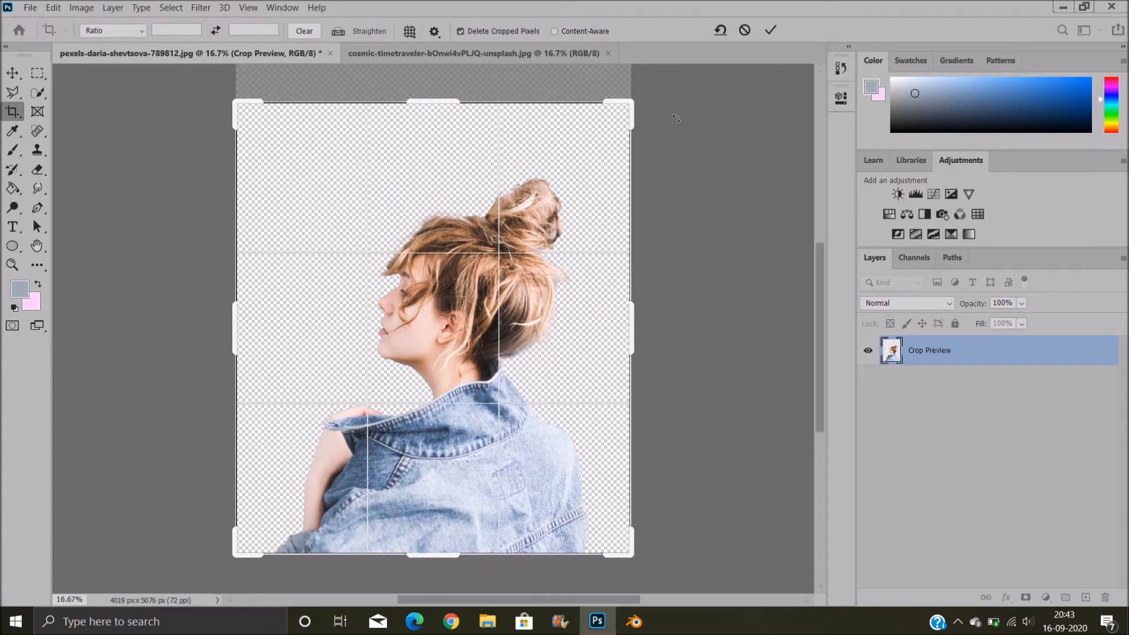
{"action": "left_click", "coordinate": [772, 31]}
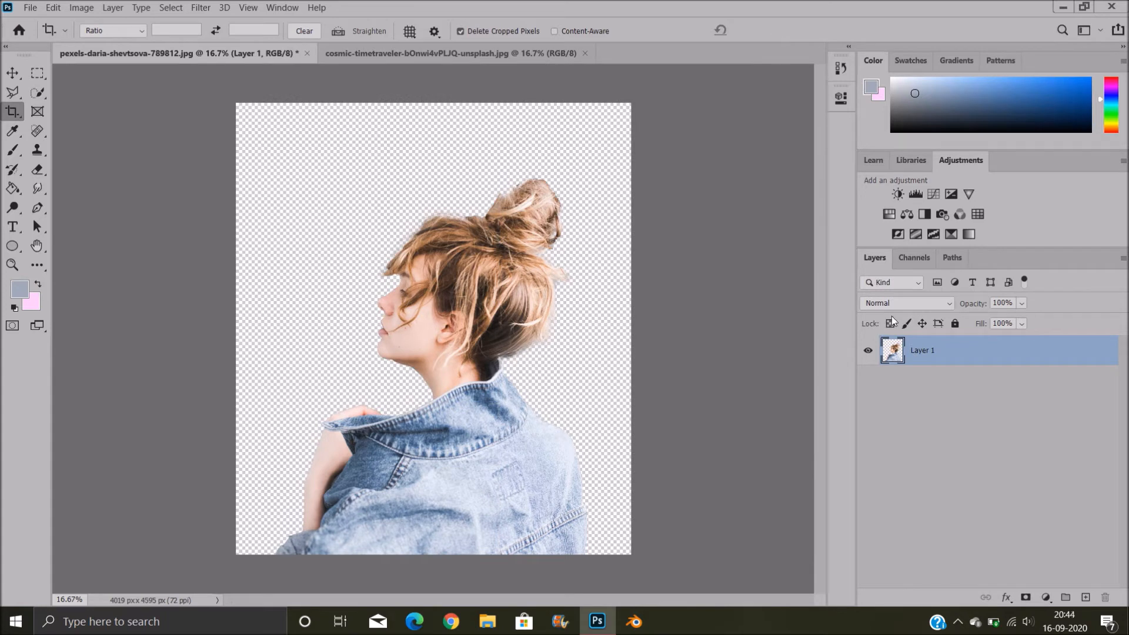
Add a near-white fcfcfd Solid Color fill layer and place it beneath the woman's layer
{"action": "left_click", "coordinate": [1045, 597]}
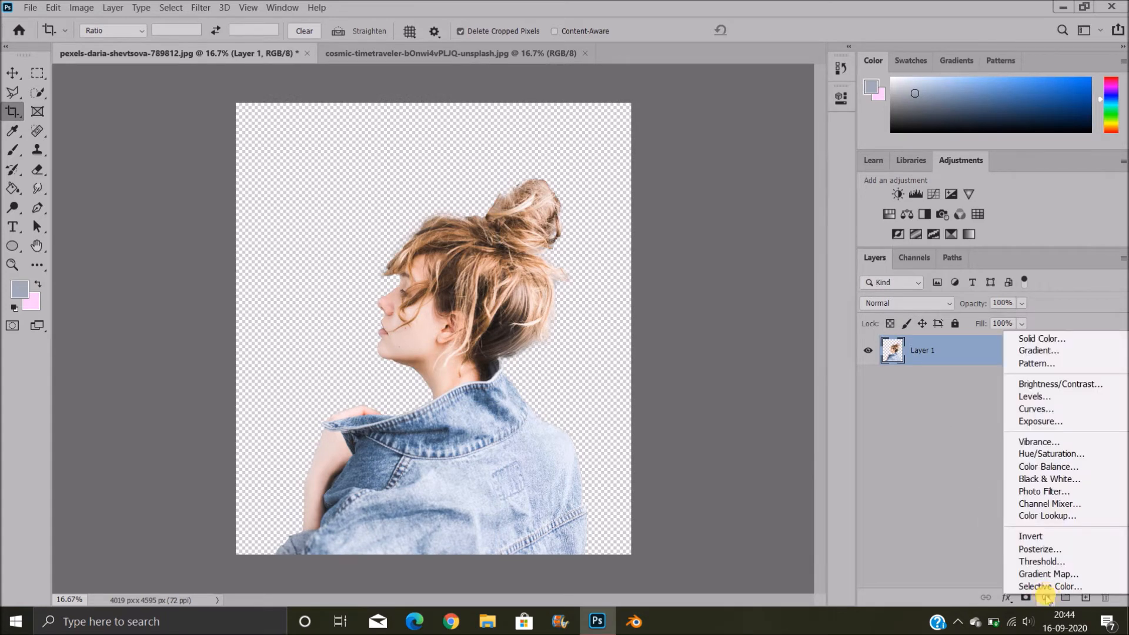
{"action": "left_click", "coordinate": [1042, 339]}
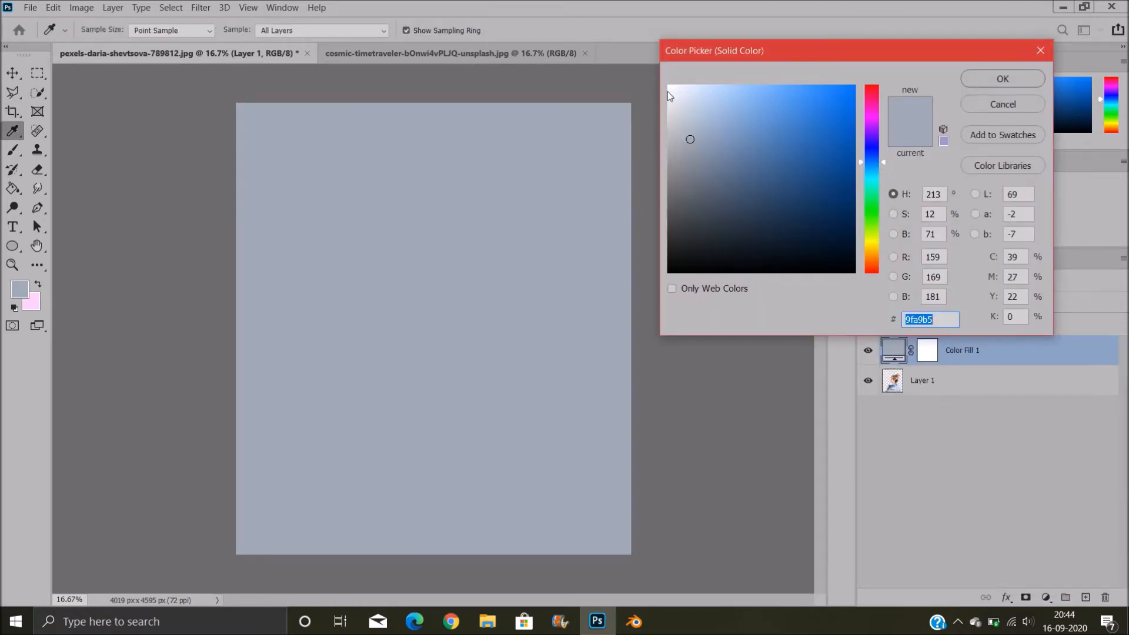
{"action": "left_click", "coordinate": [668, 87]}
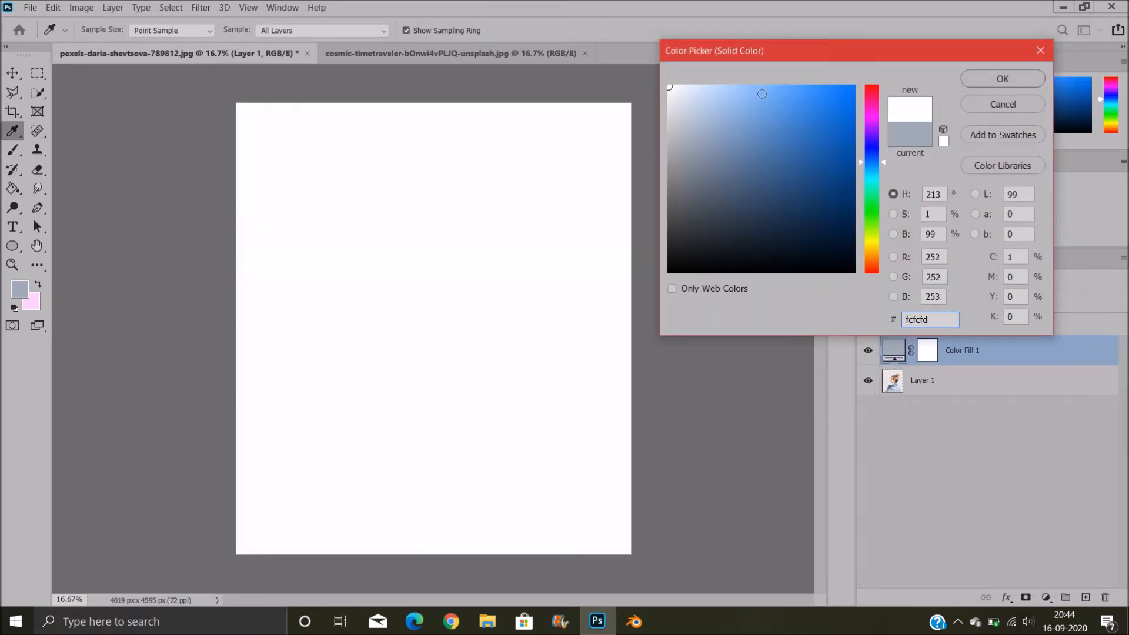
{"action": "left_click", "coordinate": [969, 78]}
{"action": "key", "text": "c"}
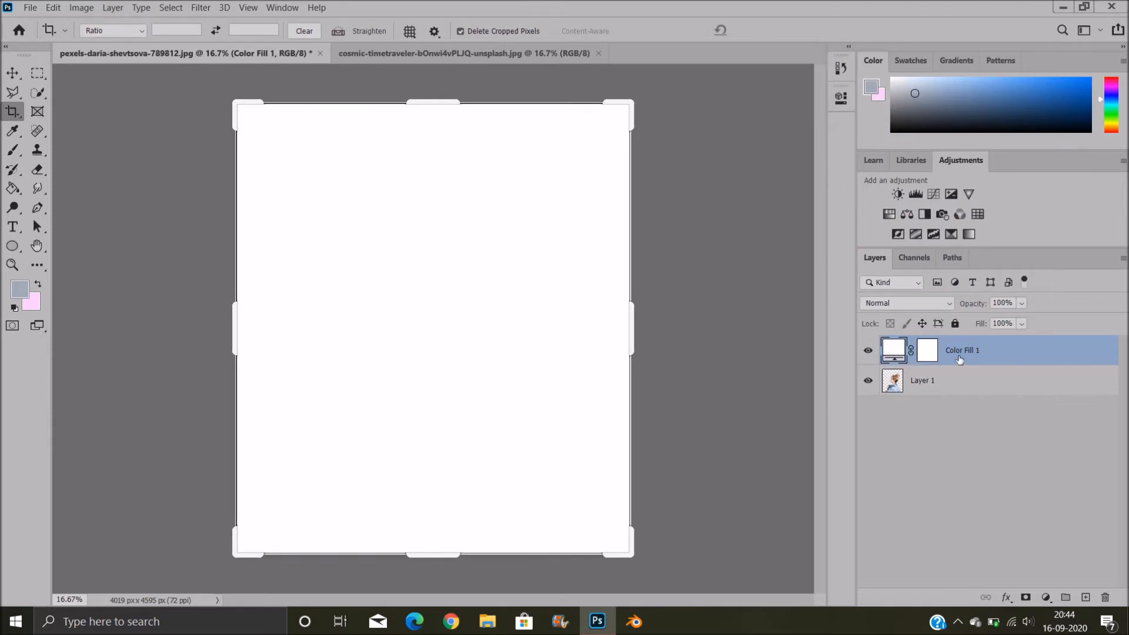
{"action": "left_click_drag", "start_coordinate": [974, 353], "coordinate": [975, 387]}
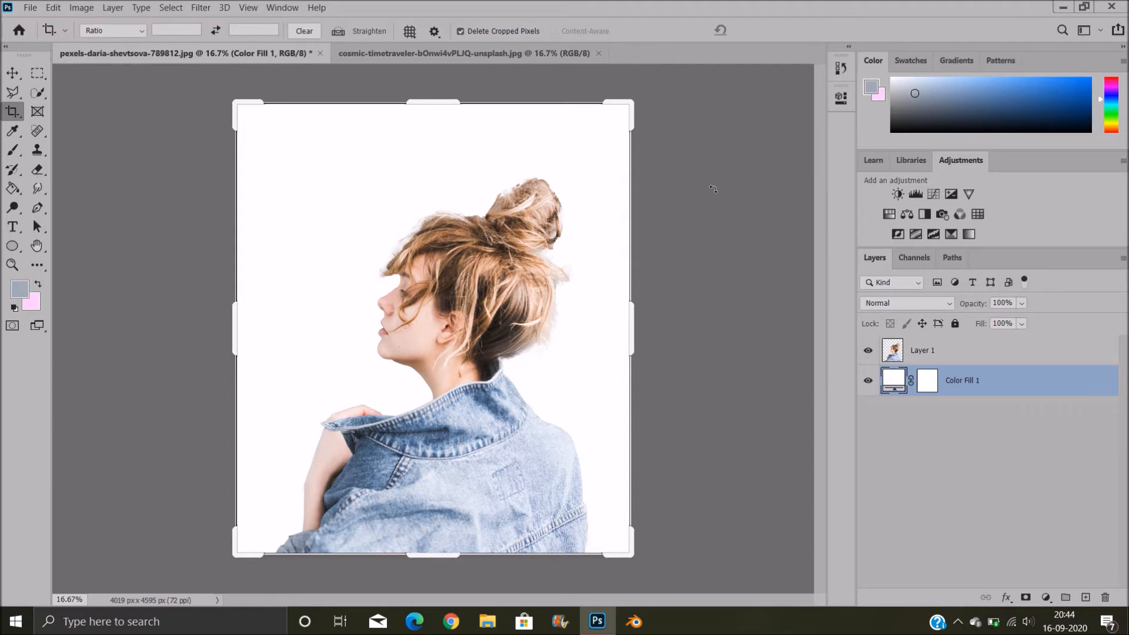
Desaturate the woman's layer to make it black and white
{"action": "left_click", "coordinate": [958, 350]}
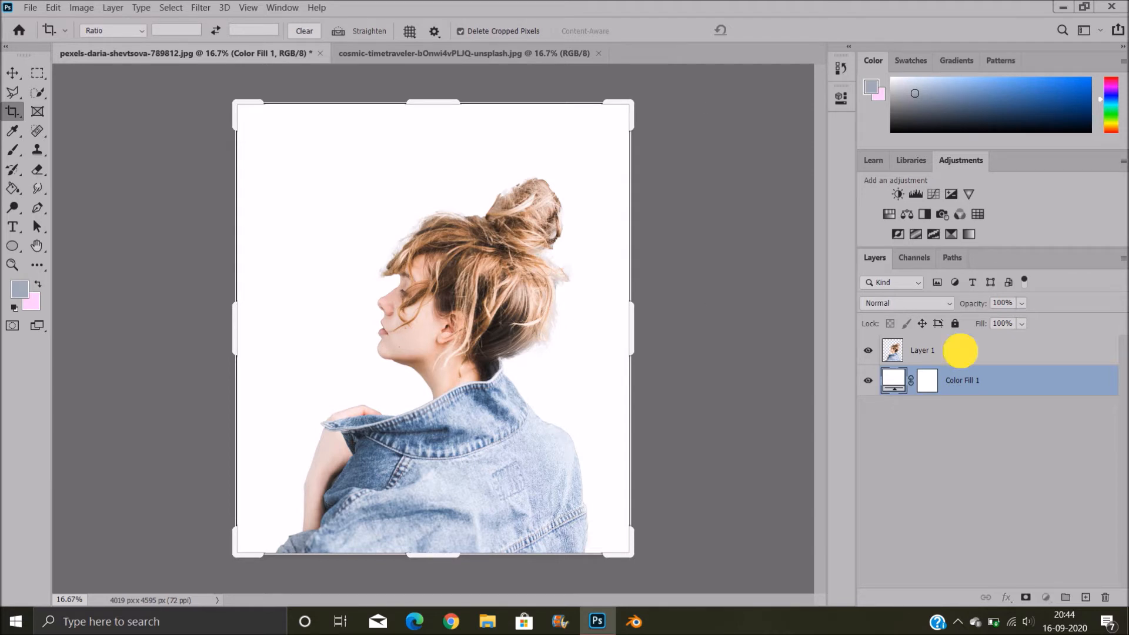
{"action": "left_click", "coordinate": [72, 7]}
{"action": "mouse_move", "coordinate": [91, 46]}
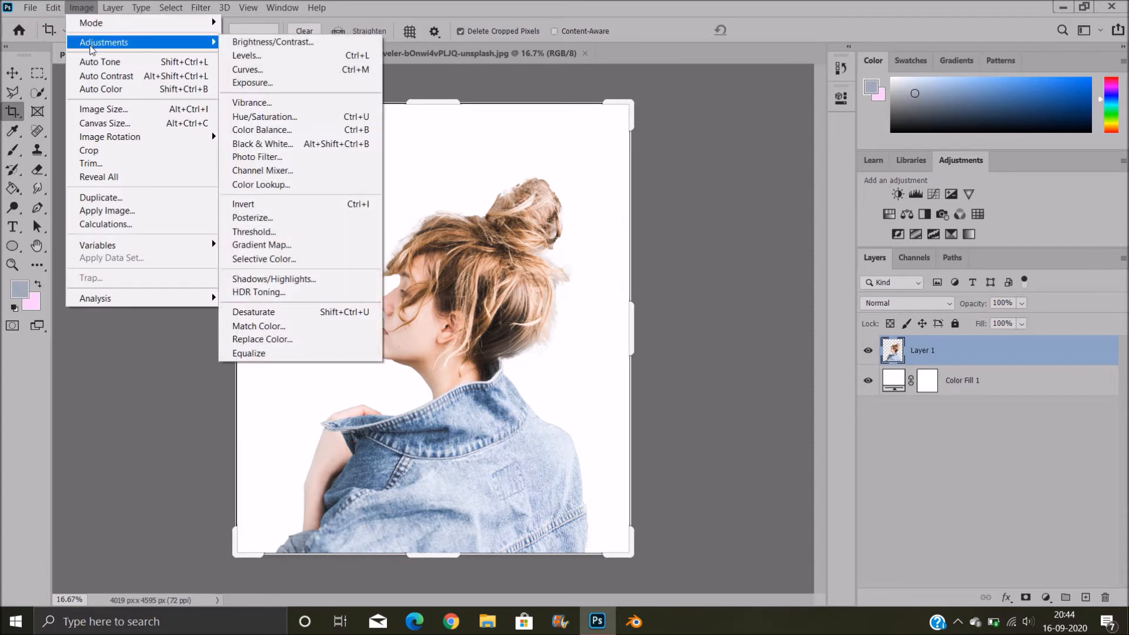
{"action": "left_click", "coordinate": [282, 309]}
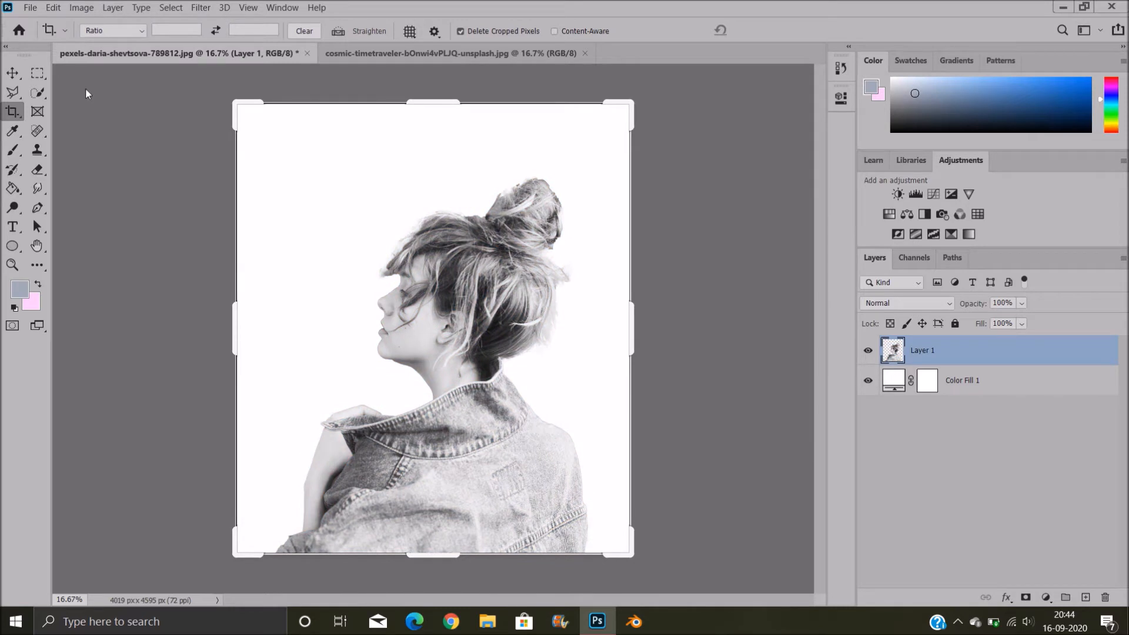
Convert the road photo's background to a normal layer and bring it into the portrait document above the woman
{"action": "left_click", "coordinate": [13, 73]}
{"action": "left_click", "coordinate": [339, 52]}
{"action": "left_click_drag", "start_coordinate": [272, 203], "coordinate": [271, 201]}
{"action": "left_click", "coordinate": [691, 285]}
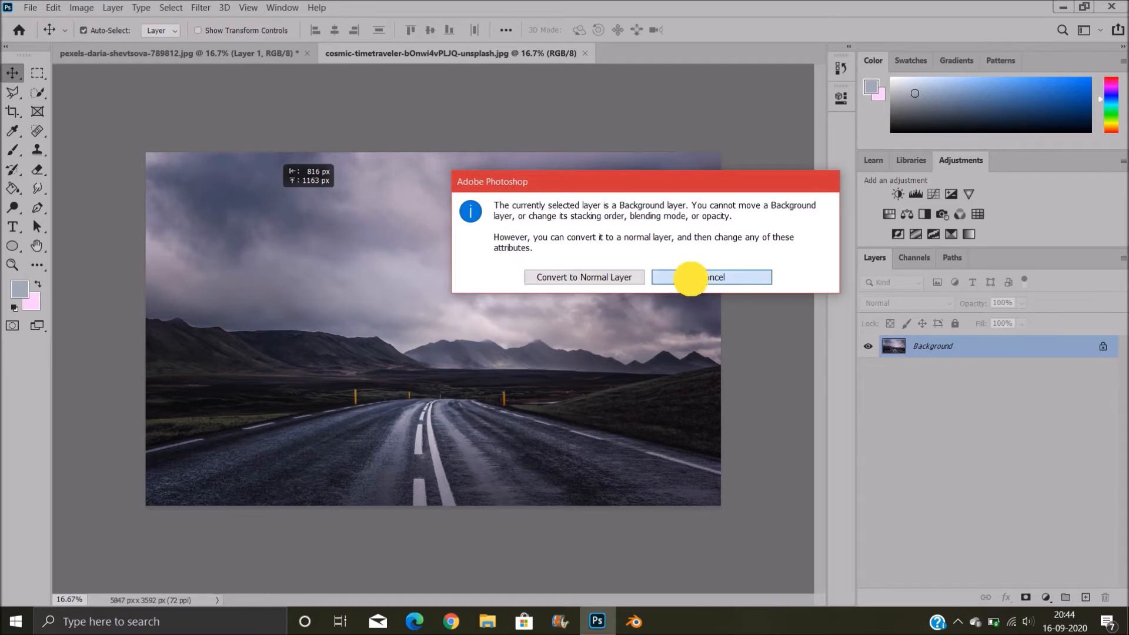
{"action": "left_click_drag", "start_coordinate": [390, 327], "coordinate": [446, 381]}
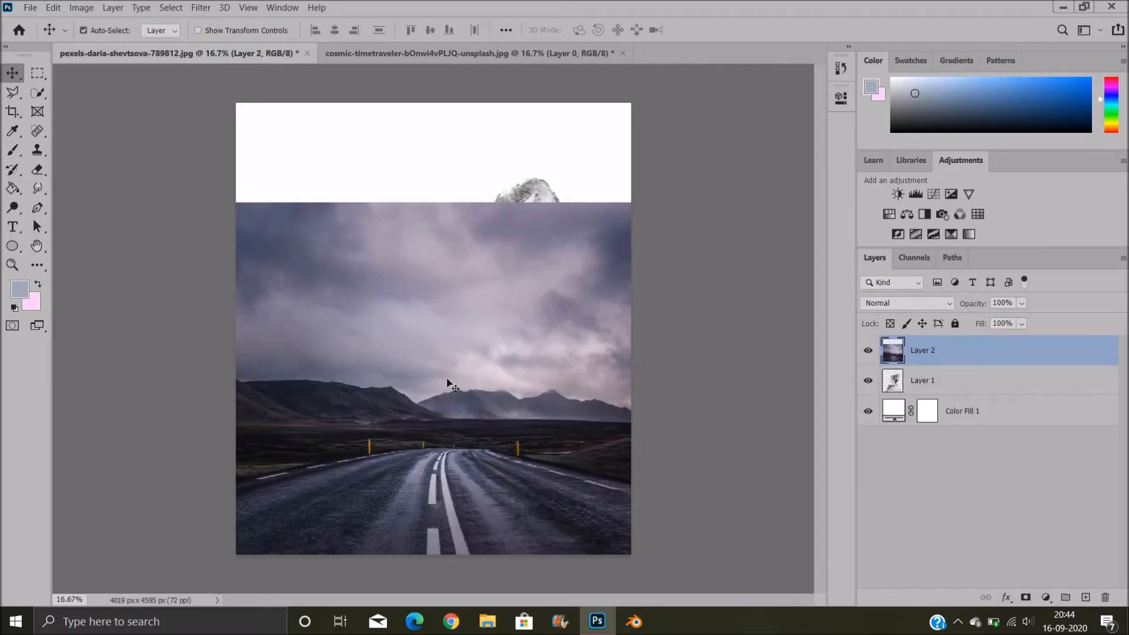
Scale the road layer to about 130.4% over the portrait and lower its opacity to 65%
{"action": "key", "text": "ctrl+t"}
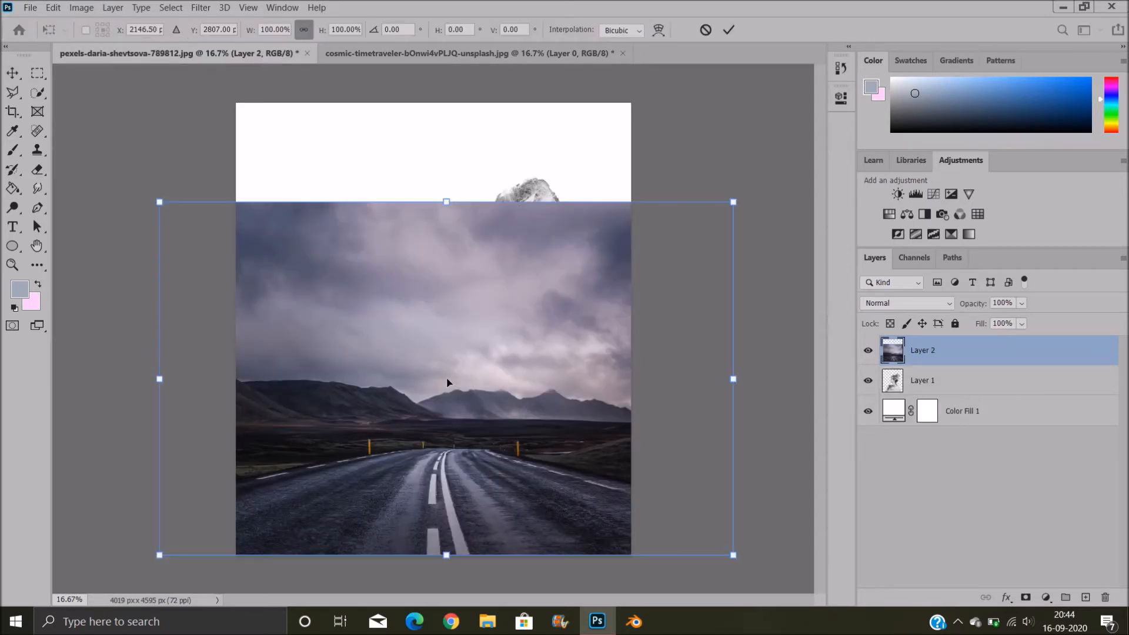
{"action": "left_click_drag", "start_coordinate": [734, 200], "coordinate": [912, 91]}
{"action": "left_click_drag", "start_coordinate": [511, 318], "coordinate": [410, 328]}
{"action": "left_click_drag", "start_coordinate": [972, 303], "coordinate": [955, 304]}
{"action": "left_click_drag", "start_coordinate": [506, 383], "coordinate": [510, 319]}
Flip the road layer horizontally and move it down to cover the bottom of the canvas
{"action": "right_click", "coordinate": [509, 321]}
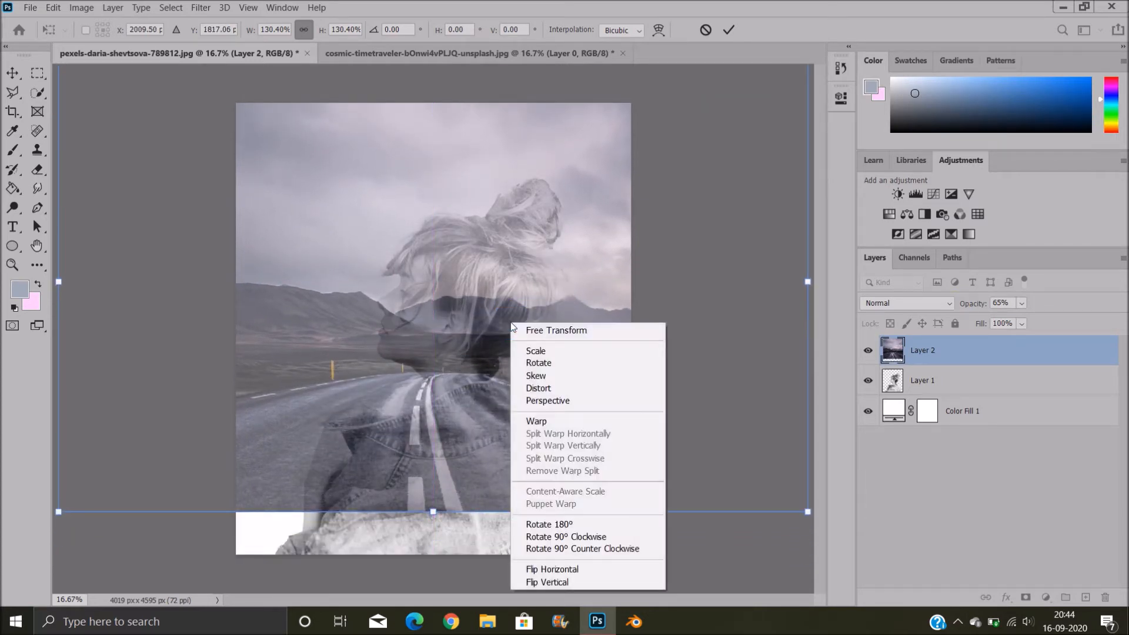
{"action": "left_click", "coordinate": [551, 568]}
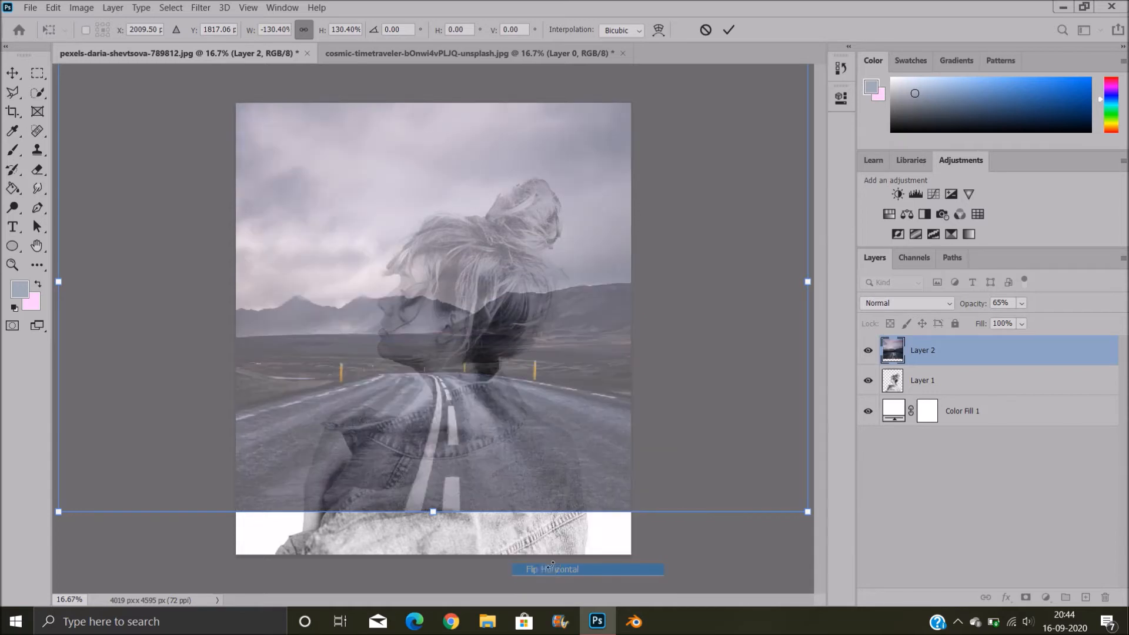
{"action": "left_click_drag", "start_coordinate": [525, 414], "coordinate": [542, 453]}
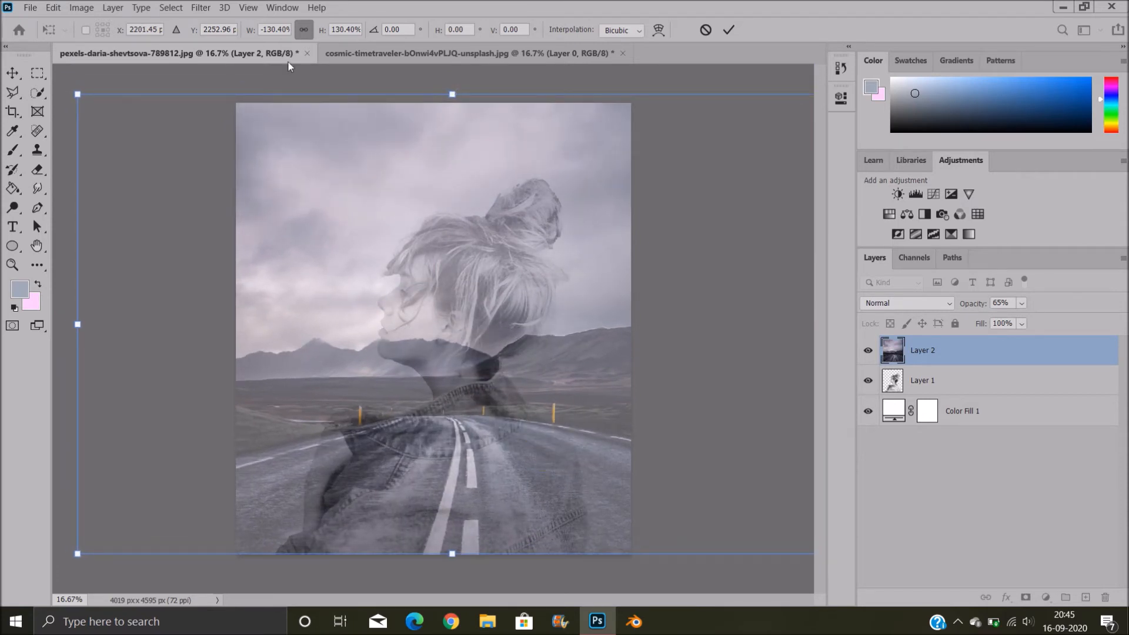
Enlarge the road layer to about 145.3%, line the road up with the woman's body, and restore its opacity to 100%
{"action": "left_click_drag", "start_coordinate": [71, 93], "coordinate": [11, 13]}
{"action": "left_click_drag", "start_coordinate": [352, 217], "coordinate": [406, 216]}
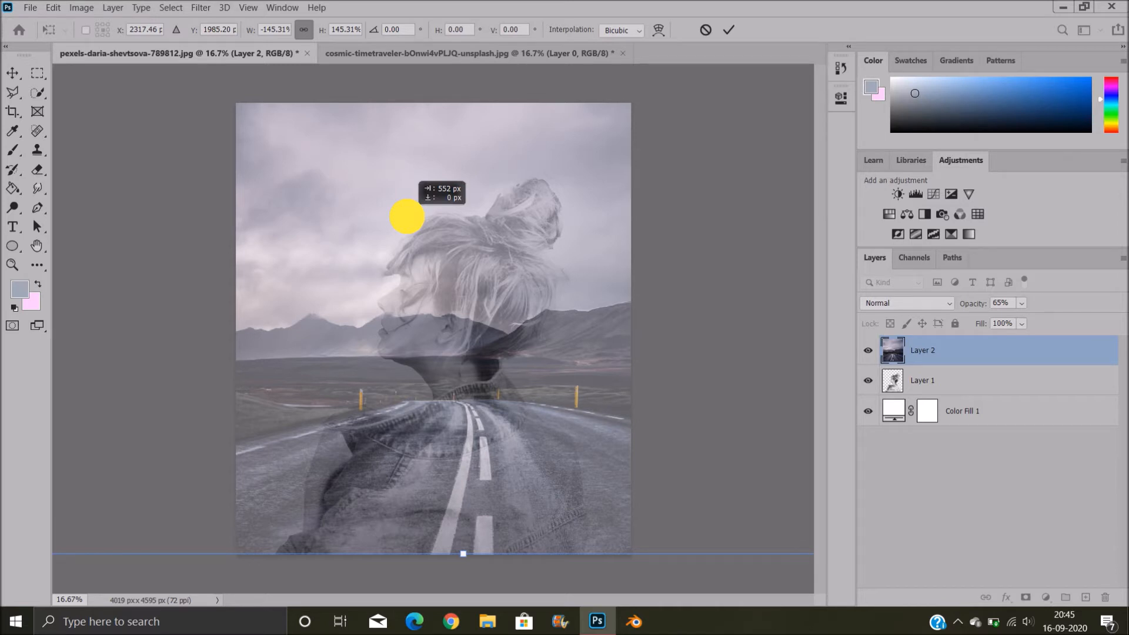
{"action": "left_click_drag", "start_coordinate": [406, 217], "coordinate": [405, 217]}
{"action": "left_click", "coordinate": [733, 29]}
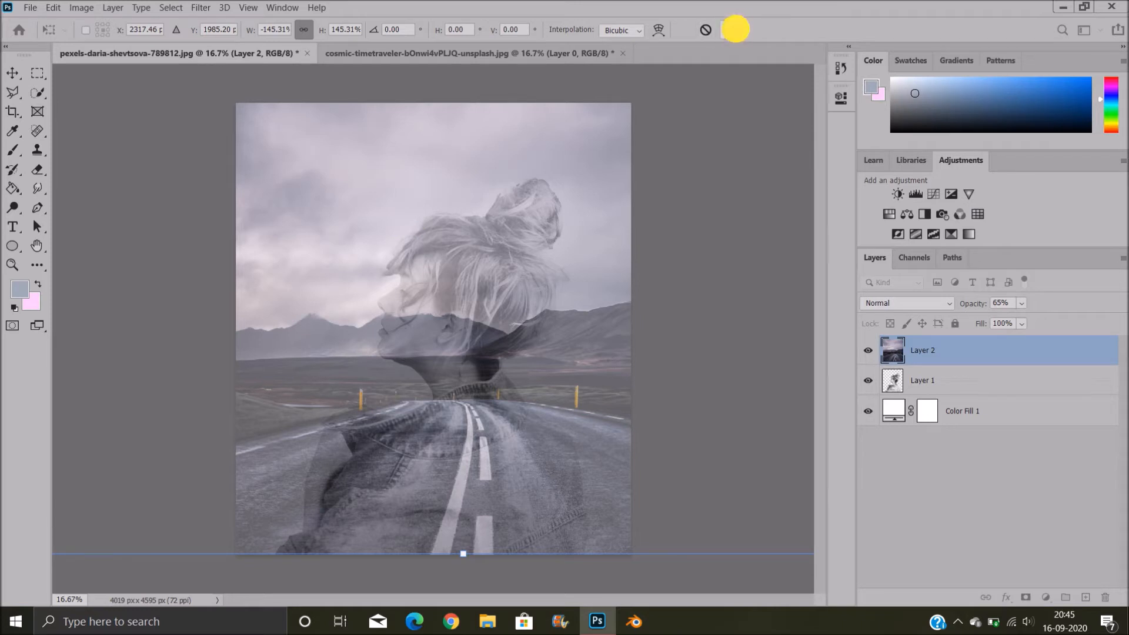
{"action": "left_click_drag", "start_coordinate": [972, 300], "coordinate": [1088, 315]}
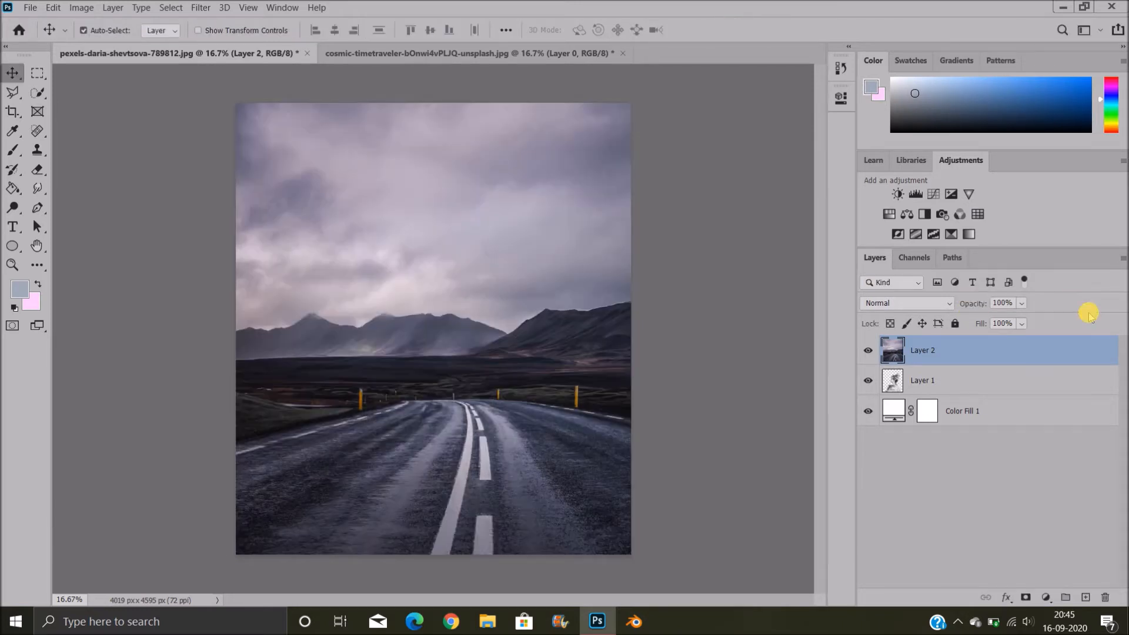
Load the woman's silhouette from Layer 1 as a selection and use it as a layer mask on the road layer
{"action": "left_click", "coordinate": [897, 376]}
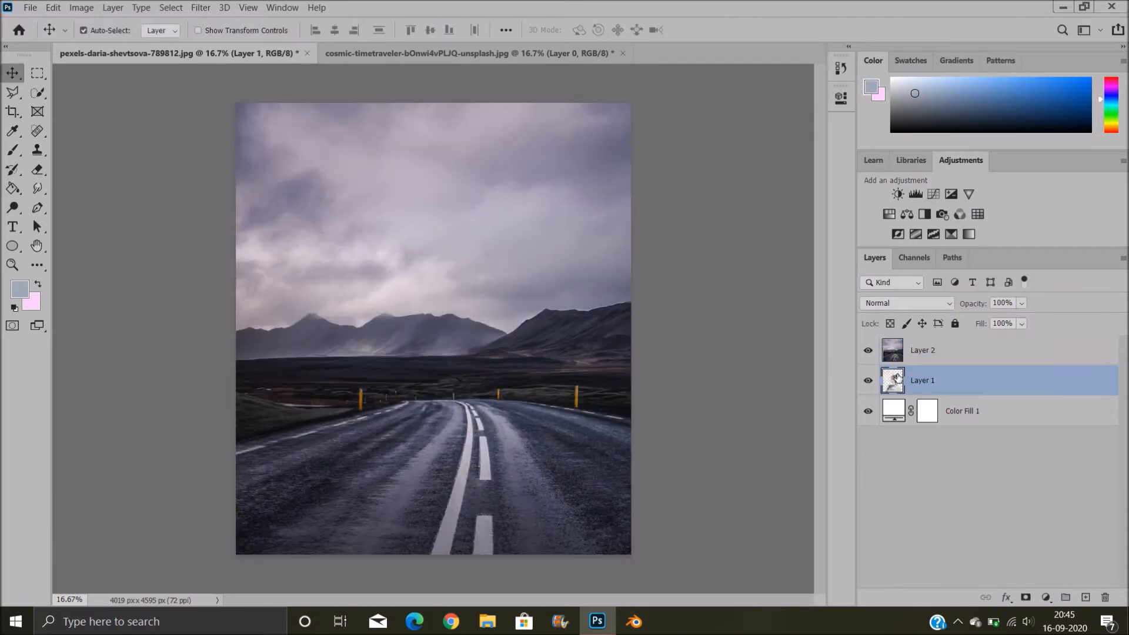
{"action": "left_click", "coordinate": [896, 376], "text": "ctrl"}
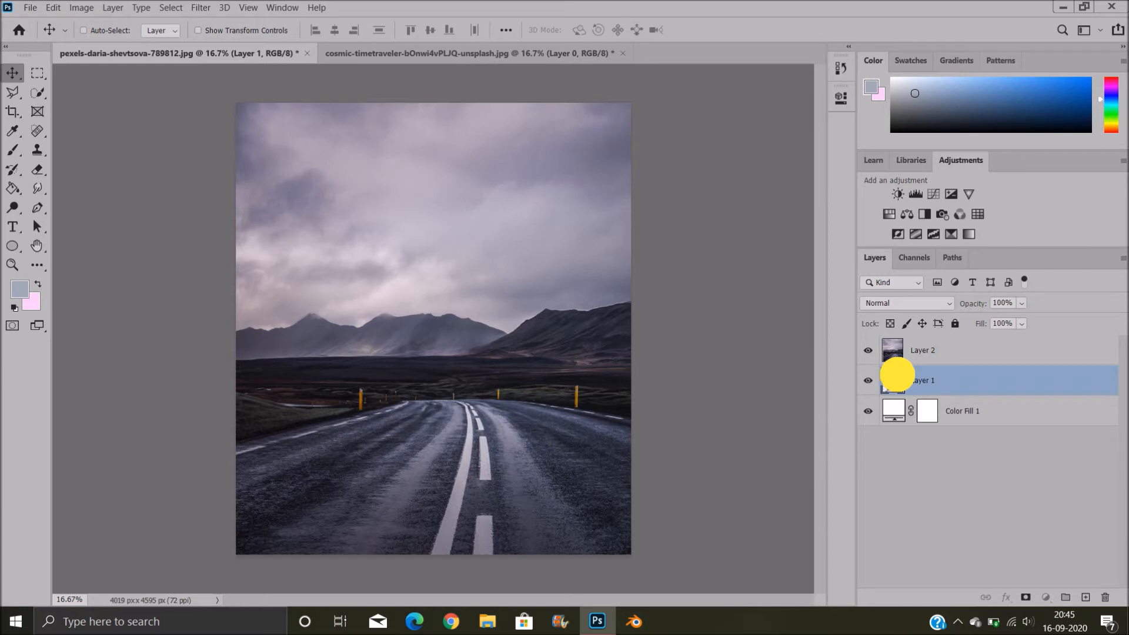
{"action": "left_click", "coordinate": [914, 351]}
{"action": "left_click", "coordinate": [1026, 597]}
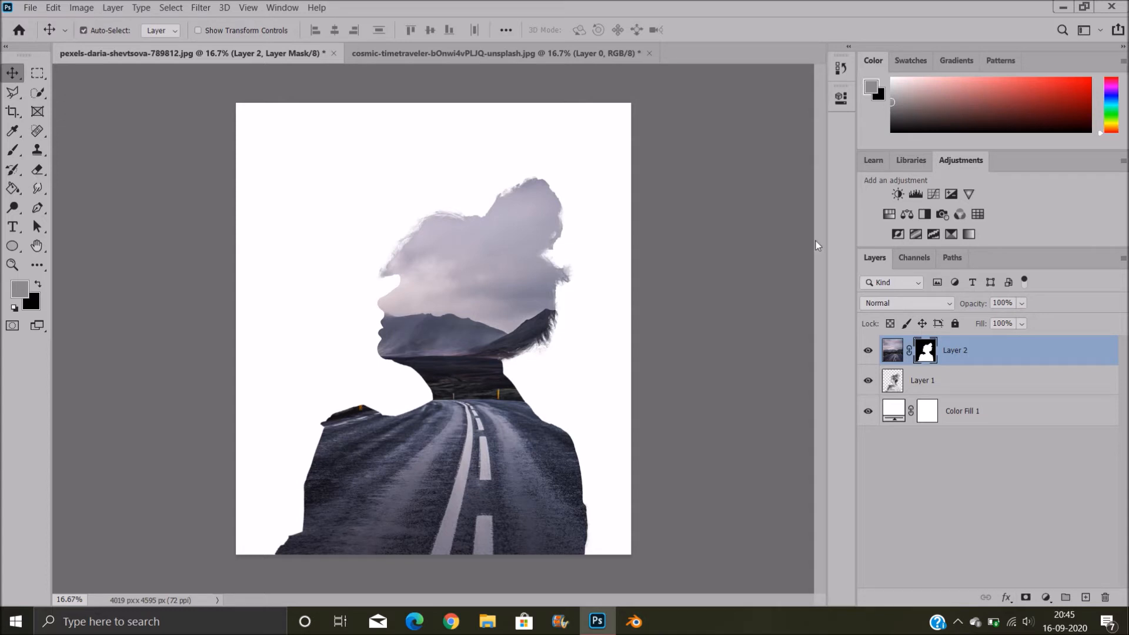
Preview the Multiply blend mode on the masked road layer and keep it at Normal
{"action": "left_click", "coordinate": [891, 304]}
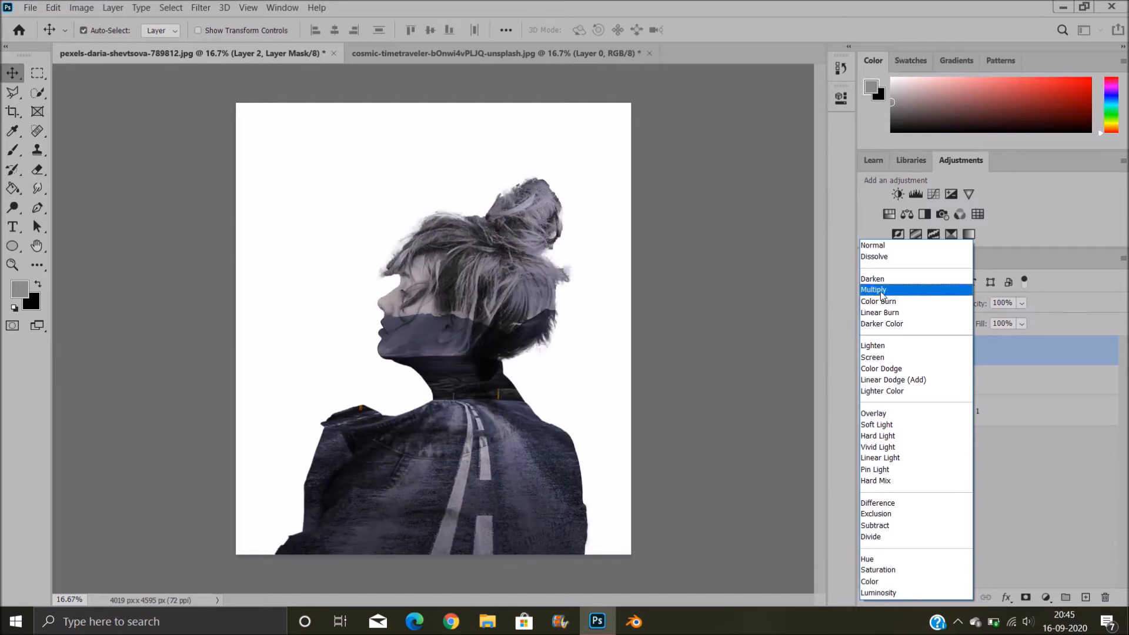
{"action": "left_click", "coordinate": [873, 245]}
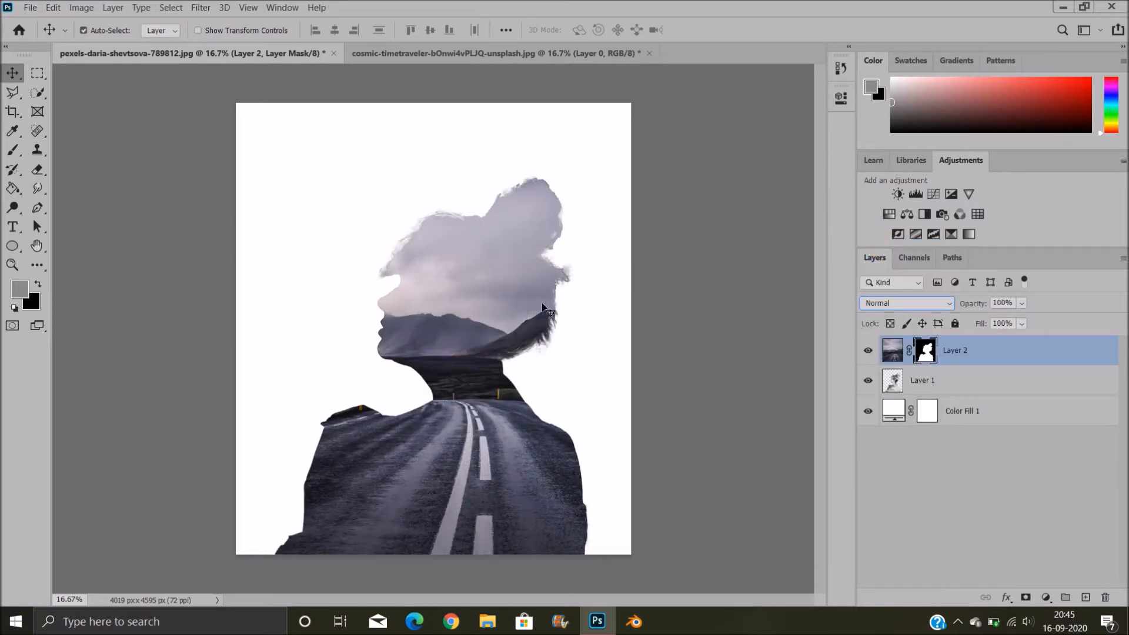
Try painting over the face on Layer 2's mask with a soft grey brush at 51% opacity, raising the flow to 33%
{"action": "left_click", "coordinate": [12, 150]}
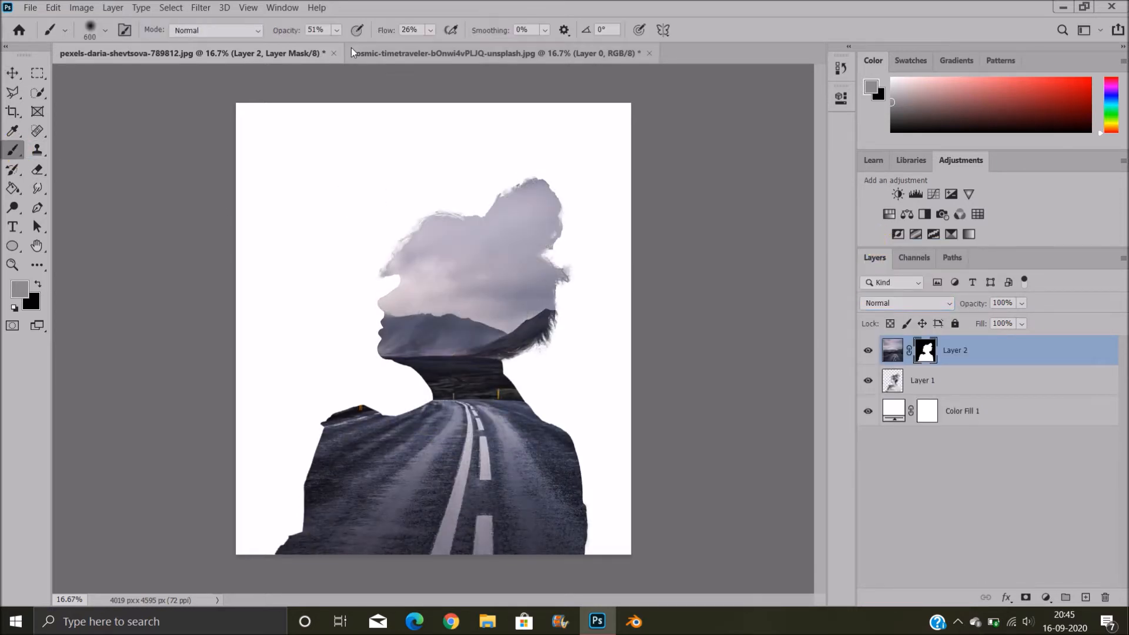
{"action": "mouse_move", "coordinate": [389, 297]}
{"action": "left_mouse_down"}
{"action": "mouse_move", "coordinate": [396, 260]}
{"action": "mouse_move", "coordinate": [405, 279]}
{"action": "mouse_move", "coordinate": [390, 327]}
{"action": "mouse_move", "coordinate": [396, 269]}
{"action": "mouse_move", "coordinate": [409, 266]}
{"action": "mouse_move", "coordinate": [386, 328]}
{"action": "mouse_move", "coordinate": [399, 344]}
{"action": "left_mouse_up"}
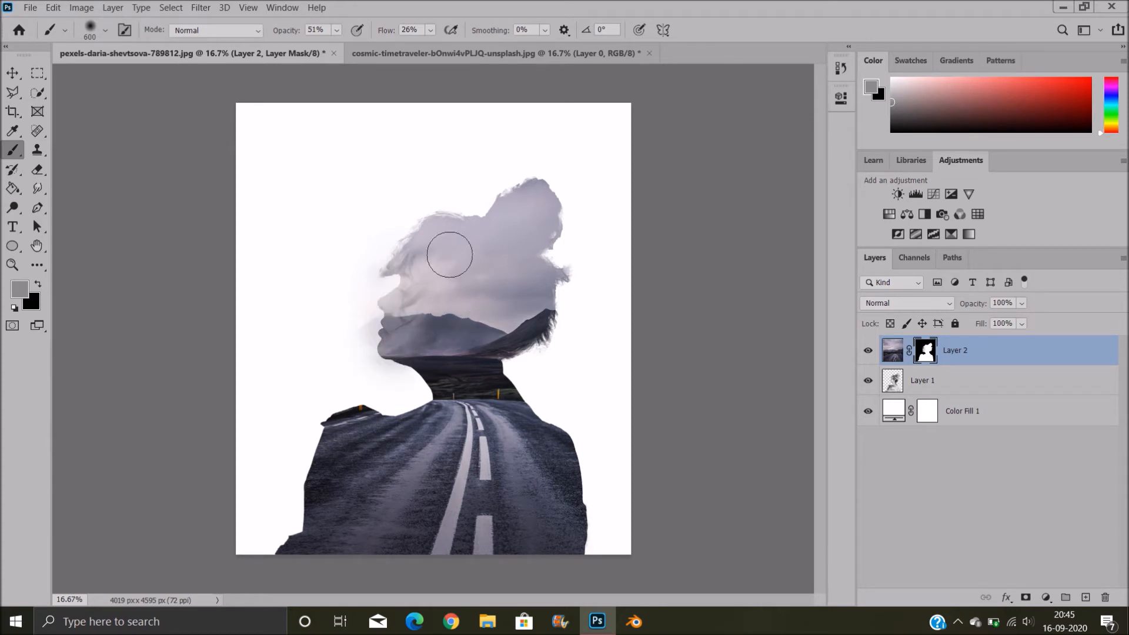
{"action": "left_click_drag", "start_coordinate": [376, 34], "coordinate": [391, 100]}
{"action": "mouse_move", "coordinate": [399, 310]}
{"action": "left_mouse_down"}
{"action": "mouse_move", "coordinate": [416, 252]}
{"action": "mouse_move", "coordinate": [382, 308]}
{"action": "mouse_move", "coordinate": [389, 346]}
{"action": "mouse_move", "coordinate": [383, 308]}
{"action": "mouse_move", "coordinate": [380, 320]}
{"action": "mouse_move", "coordinate": [401, 368]}
{"action": "mouse_move", "coordinate": [391, 351]}
{"action": "left_mouse_up"}
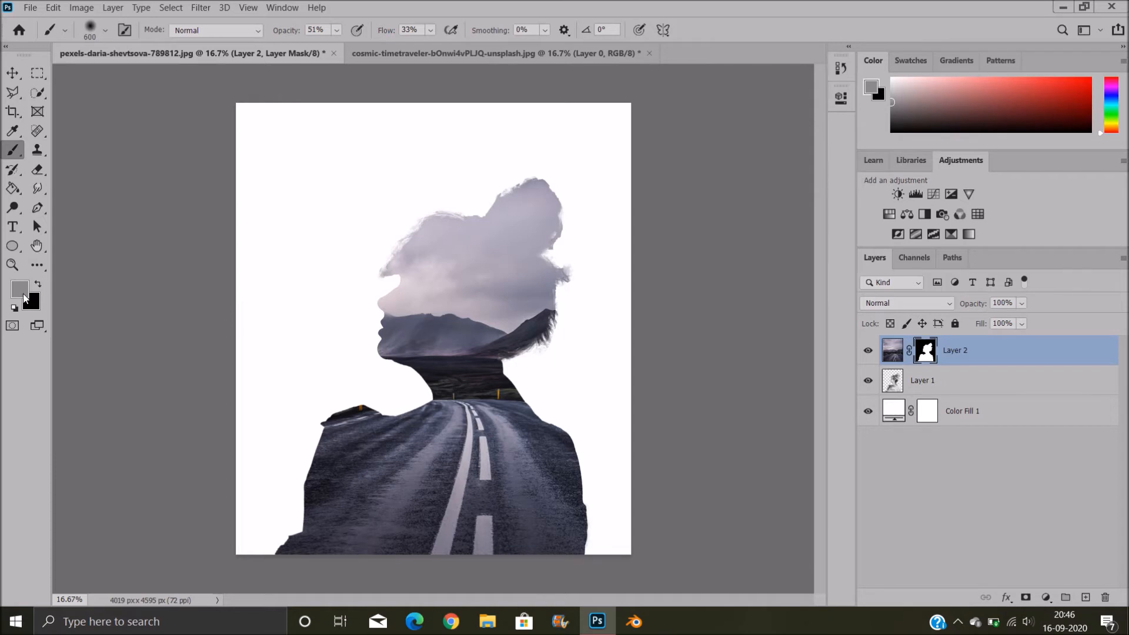
Set the foreground colour to white (ffffff), then test a brush stroke over the face on Layer 2's mask and undo it
{"action": "left_click", "coordinate": [20, 289]}
{"action": "left_click_drag", "start_coordinate": [714, 129], "coordinate": [639, 52]}
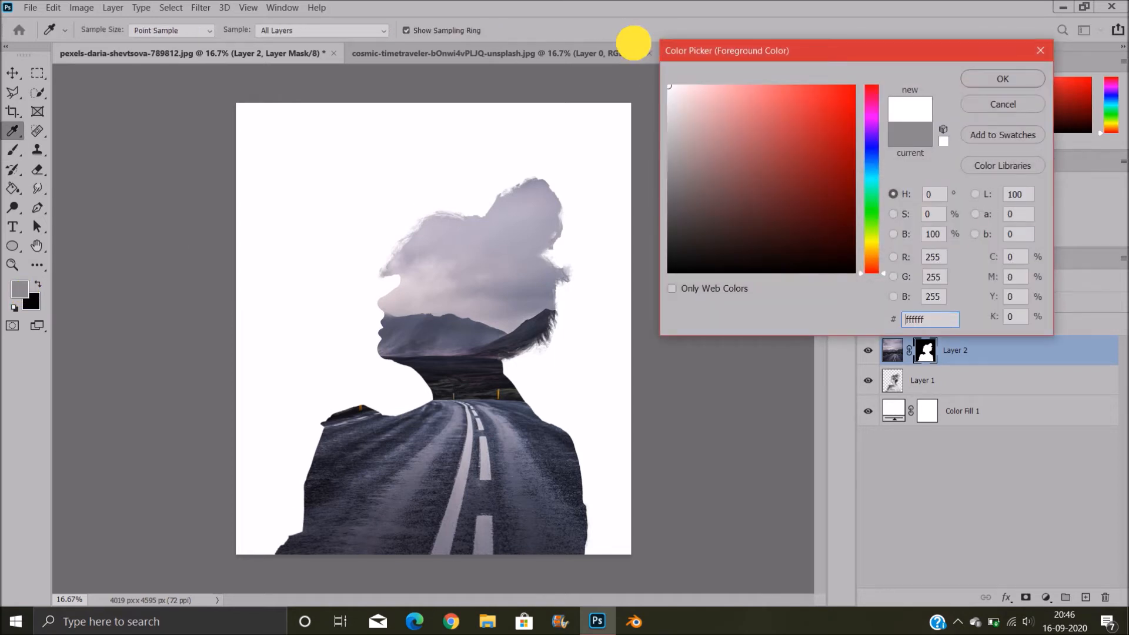
{"action": "left_click", "coordinate": [999, 80]}
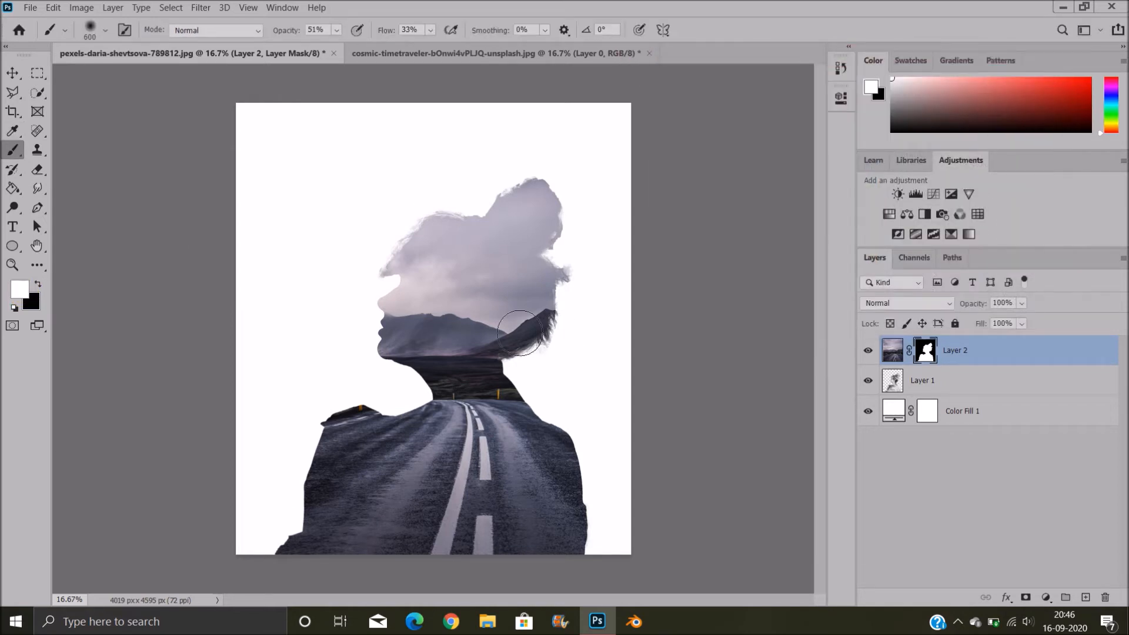
{"action": "mouse_move", "coordinate": [385, 328]}
{"action": "left_mouse_down"}
{"action": "mouse_move", "coordinate": [396, 294]}
{"action": "mouse_move", "coordinate": [379, 332]}
{"action": "left_mouse_up"}
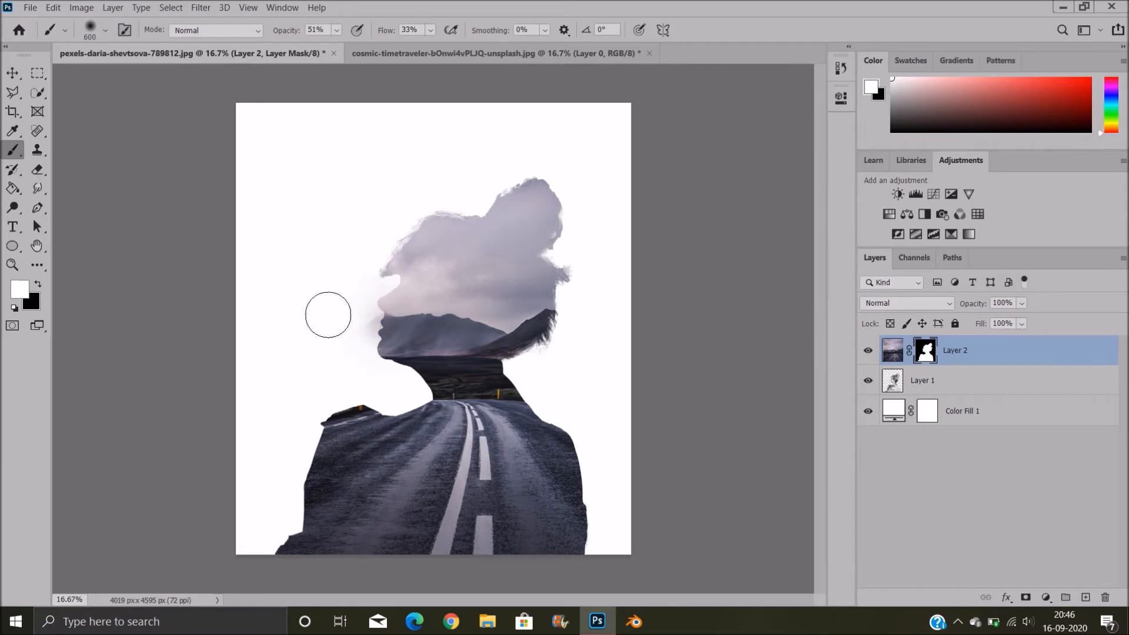
{"action": "key", "text": "ctrl+z"}
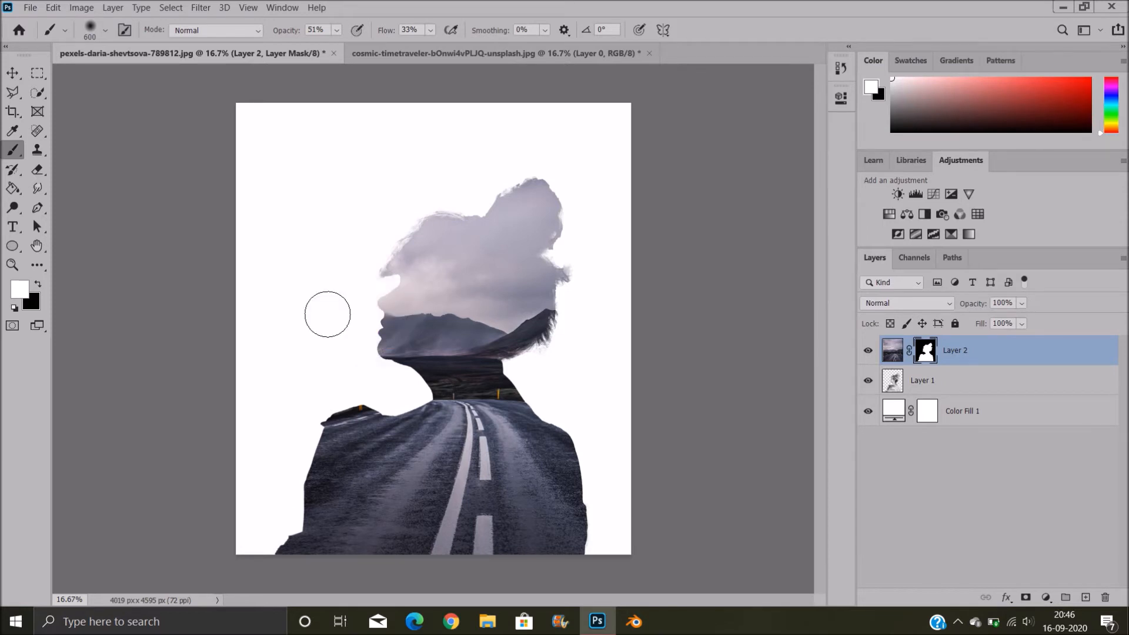
Paint black on Layer 2's mask over the face, front hair, neck and near shoulder at 51% opacity and 33% flow
{"action": "left_click", "coordinate": [40, 286]}
{"action": "mouse_move", "coordinate": [388, 305]}
{"action": "left_mouse_down"}
{"action": "mouse_move", "coordinate": [411, 254]}
{"action": "mouse_move", "coordinate": [391, 319]}
{"action": "mouse_move", "coordinate": [395, 367]}
{"action": "mouse_move", "coordinate": [389, 355]}
{"action": "mouse_move", "coordinate": [426, 407]}
{"action": "mouse_move", "coordinate": [340, 432]}
{"action": "mouse_move", "coordinate": [362, 412]}
{"action": "mouse_move", "coordinate": [306, 482]}
{"action": "mouse_move", "coordinate": [322, 431]}
{"action": "mouse_move", "coordinate": [296, 539]}
{"action": "mouse_move", "coordinate": [269, 550]}
{"action": "mouse_move", "coordinate": [283, 547]}
{"action": "mouse_move", "coordinate": [356, 419]}
{"action": "mouse_move", "coordinate": [354, 447]}
{"action": "mouse_move", "coordinate": [436, 393]}
{"action": "mouse_move", "coordinate": [409, 353]}
{"action": "mouse_move", "coordinate": [418, 219]}
{"action": "mouse_move", "coordinate": [415, 245]}
{"action": "left_mouse_up"}
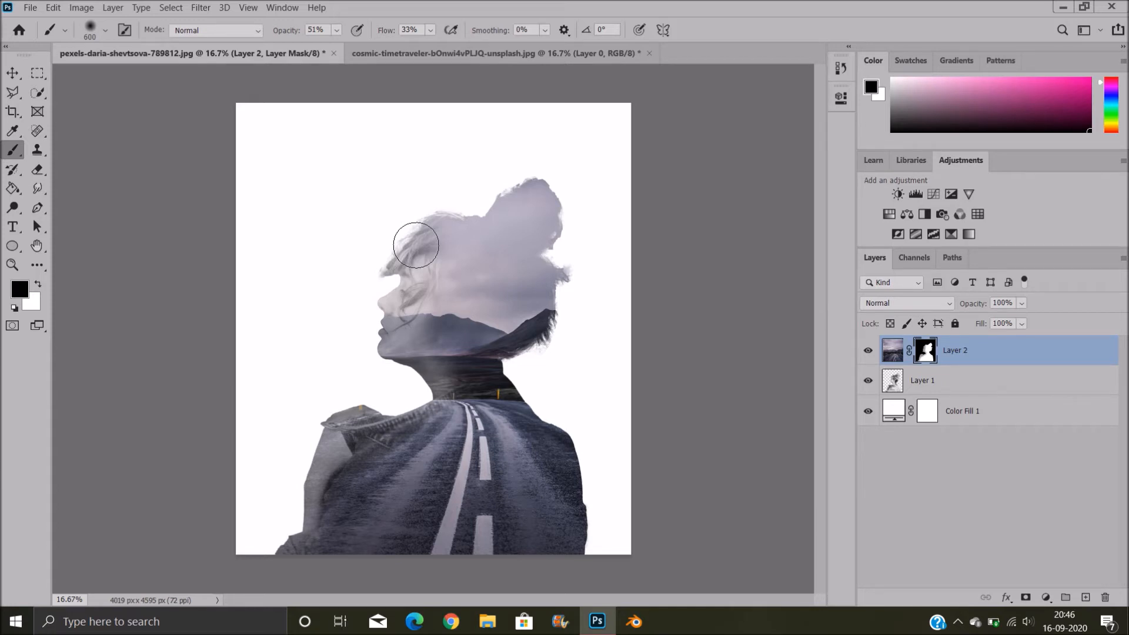
{"action": "mouse_move", "coordinate": [417, 234]}
{"action": "left_mouse_down"}
{"action": "mouse_move", "coordinate": [424, 222]}
{"action": "mouse_move", "coordinate": [415, 251]}
{"action": "mouse_move", "coordinate": [390, 265]}
{"action": "mouse_move", "coordinate": [383, 333]}
{"action": "mouse_move", "coordinate": [404, 282]}
{"action": "mouse_move", "coordinate": [390, 287]}
{"action": "mouse_move", "coordinate": [383, 318]}
{"action": "mouse_move", "coordinate": [386, 408]}
{"action": "mouse_move", "coordinate": [330, 441]}
{"action": "mouse_move", "coordinate": [282, 539]}
{"action": "mouse_move", "coordinate": [347, 476]}
{"action": "left_mouse_up"}
{"action": "mouse_move", "coordinate": [410, 369]}
{"action": "left_mouse_down"}
{"action": "mouse_move", "coordinate": [433, 348]}
{"action": "mouse_move", "coordinate": [433, 328]}
{"action": "left_mouse_up"}
Lower the brush to 35% opacity and 17% flow and softly reveal the portrait's cheek, hair and jacket collar on Layer 2's mask
{"action": "left_click_drag", "start_coordinate": [389, 34], "coordinate": [370, 27]}
{"action": "left_click_drag", "start_coordinate": [289, 32], "coordinate": [274, 28]}
{"action": "mouse_move", "coordinate": [438, 332]}
{"action": "left_mouse_down"}
{"action": "mouse_move", "coordinate": [433, 285]}
{"action": "mouse_move", "coordinate": [438, 345]}
{"action": "mouse_move", "coordinate": [448, 312]}
{"action": "mouse_move", "coordinate": [433, 242]}
{"action": "mouse_move", "coordinate": [491, 193]}
{"action": "mouse_move", "coordinate": [469, 218]}
{"action": "left_mouse_up"}
{"action": "mouse_move", "coordinate": [431, 406]}
{"action": "left_mouse_down"}
{"action": "mouse_move", "coordinate": [366, 508]}
{"action": "mouse_move", "coordinate": [388, 502]}
{"action": "mouse_move", "coordinate": [342, 539]}
{"action": "mouse_move", "coordinate": [372, 535]}
{"action": "mouse_move", "coordinate": [301, 546]}
{"action": "mouse_move", "coordinate": [360, 486]}
{"action": "mouse_move", "coordinate": [373, 451]}
{"action": "left_mouse_up"}
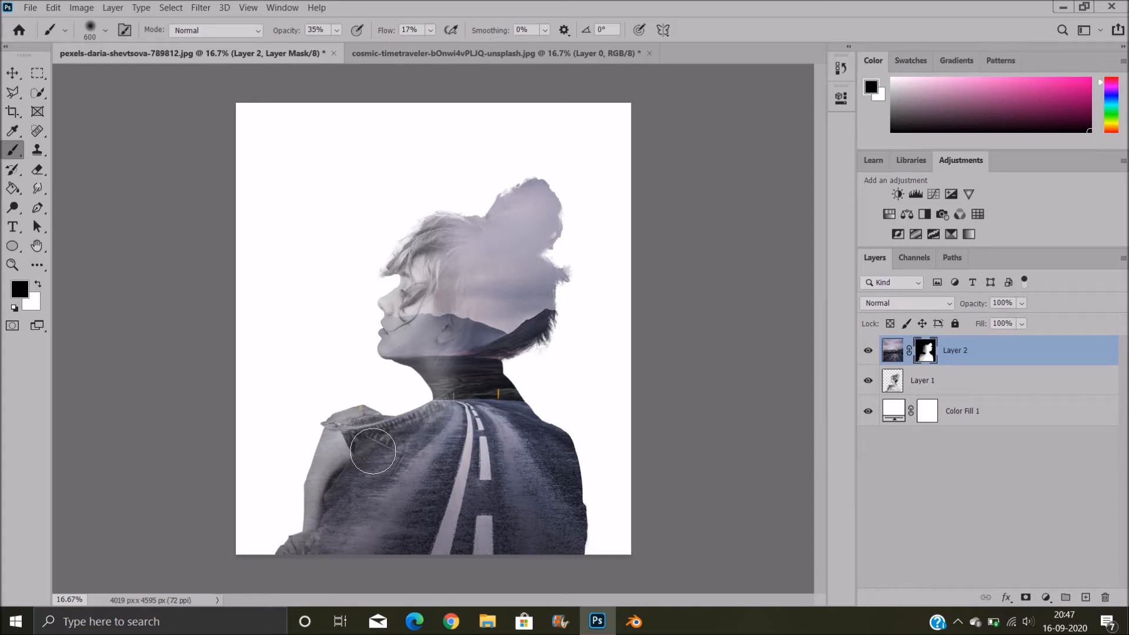
Refine Layer 2's mask over the face, fringe and arm, then blend the neck and jacket with the brush at 24% opacity
{"action": "mouse_move", "coordinate": [455, 229]}
{"action": "left_mouse_down"}
{"action": "mouse_move", "coordinate": [449, 222]}
{"action": "mouse_move", "coordinate": [489, 217]}
{"action": "mouse_move", "coordinate": [516, 194]}
{"action": "mouse_move", "coordinate": [436, 229]}
{"action": "left_mouse_up"}
{"action": "left_click_drag", "start_coordinate": [393, 314], "coordinate": [411, 254]}
{"action": "left_click_drag", "start_coordinate": [409, 298], "coordinate": [411, 290]}
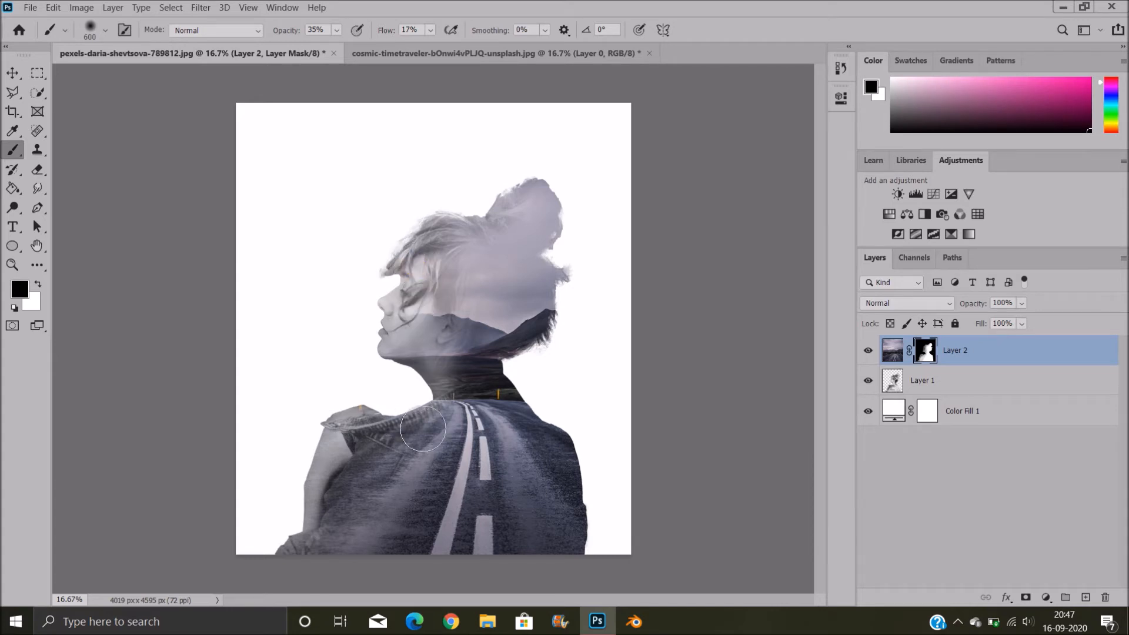
{"action": "mouse_move", "coordinate": [376, 427]}
{"action": "left_mouse_down"}
{"action": "mouse_move", "coordinate": [353, 420]}
{"action": "mouse_move", "coordinate": [358, 398]}
{"action": "mouse_move", "coordinate": [378, 406]}
{"action": "mouse_move", "coordinate": [277, 545]}
{"action": "left_mouse_up"}
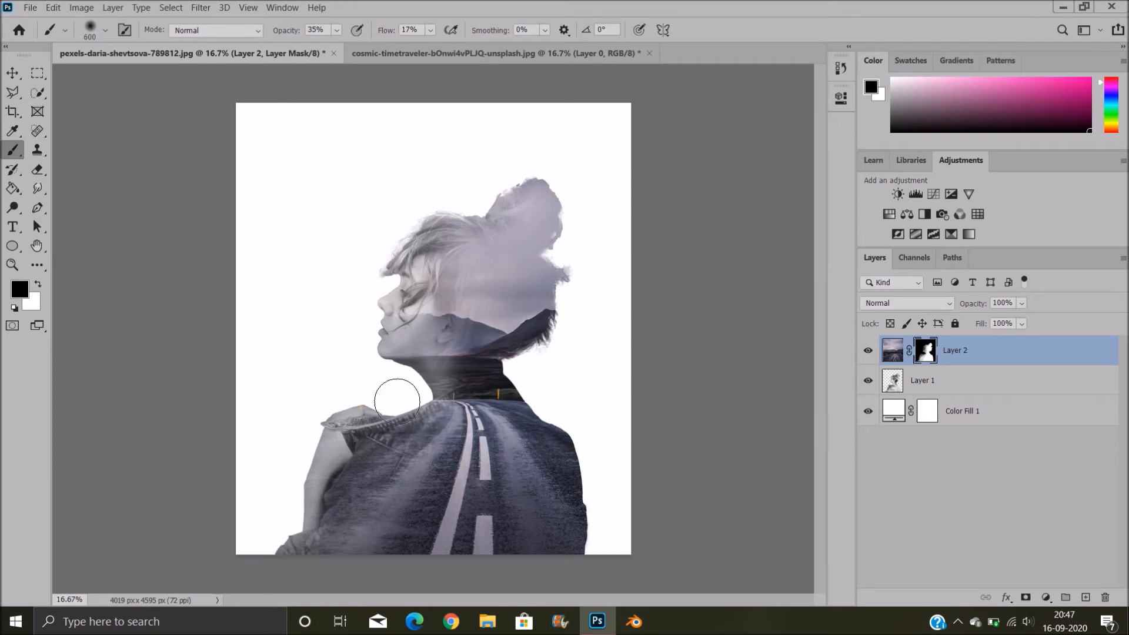
{"action": "mouse_move", "coordinate": [293, 32]}
{"action": "left_mouse_down"}
{"action": "mouse_move", "coordinate": [273, 30]}
{"action": "mouse_move", "coordinate": [297, 30]}
{"action": "left_mouse_up"}
{"action": "mouse_move", "coordinate": [445, 313]}
{"action": "left_mouse_down"}
{"action": "mouse_move", "coordinate": [451, 335]}
{"action": "mouse_move", "coordinate": [464, 285]}
{"action": "mouse_move", "coordinate": [459, 368]}
{"action": "mouse_move", "coordinate": [444, 403]}
{"action": "mouse_move", "coordinate": [461, 383]}
{"action": "mouse_move", "coordinate": [443, 421]}
{"action": "mouse_move", "coordinate": [387, 478]}
{"action": "mouse_move", "coordinate": [418, 456]}
{"action": "mouse_move", "coordinate": [330, 514]}
{"action": "mouse_move", "coordinate": [386, 462]}
{"action": "left_mouse_up"}
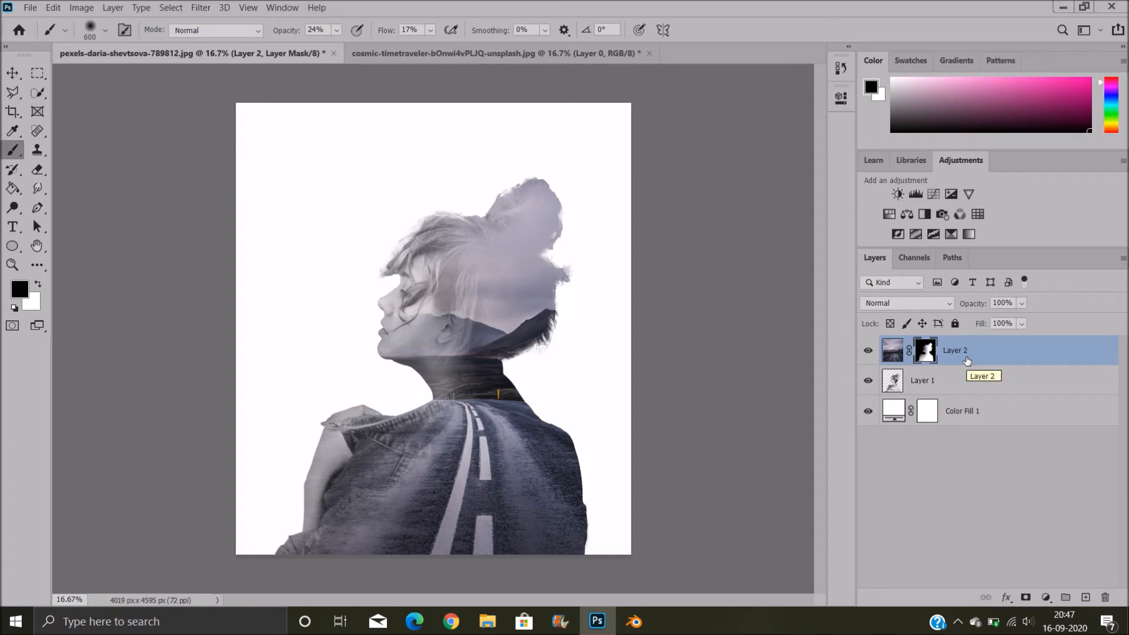
Duplicate Layer 2 and delete the layer mask from the copy
{"action": "key", "text": "ctrl+j"}
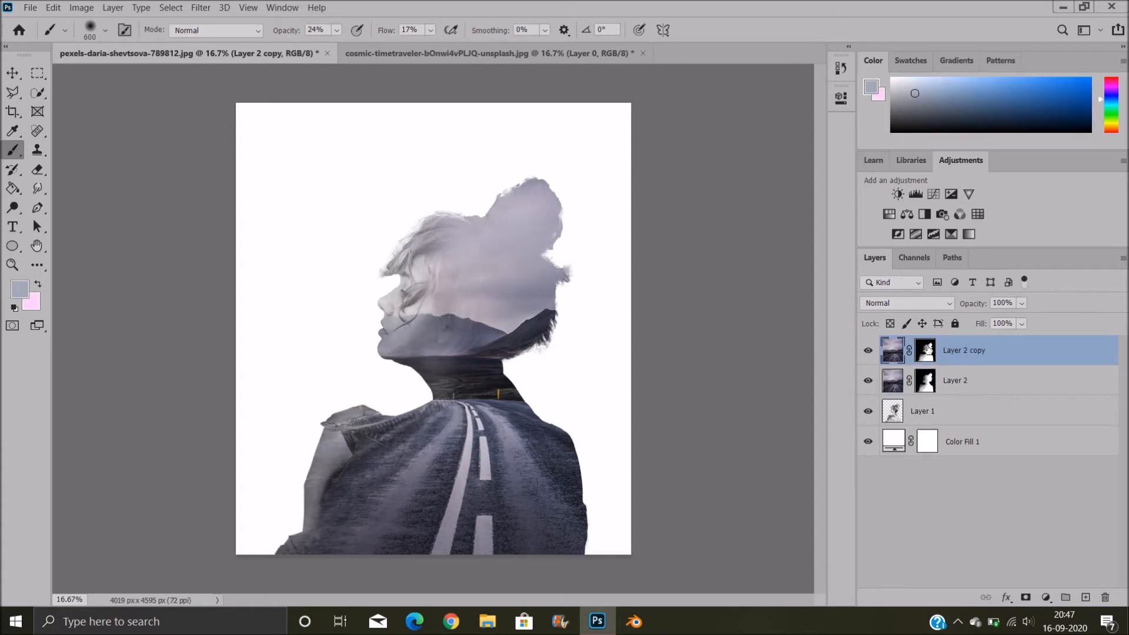
{"action": "left_click", "coordinate": [926, 350]}
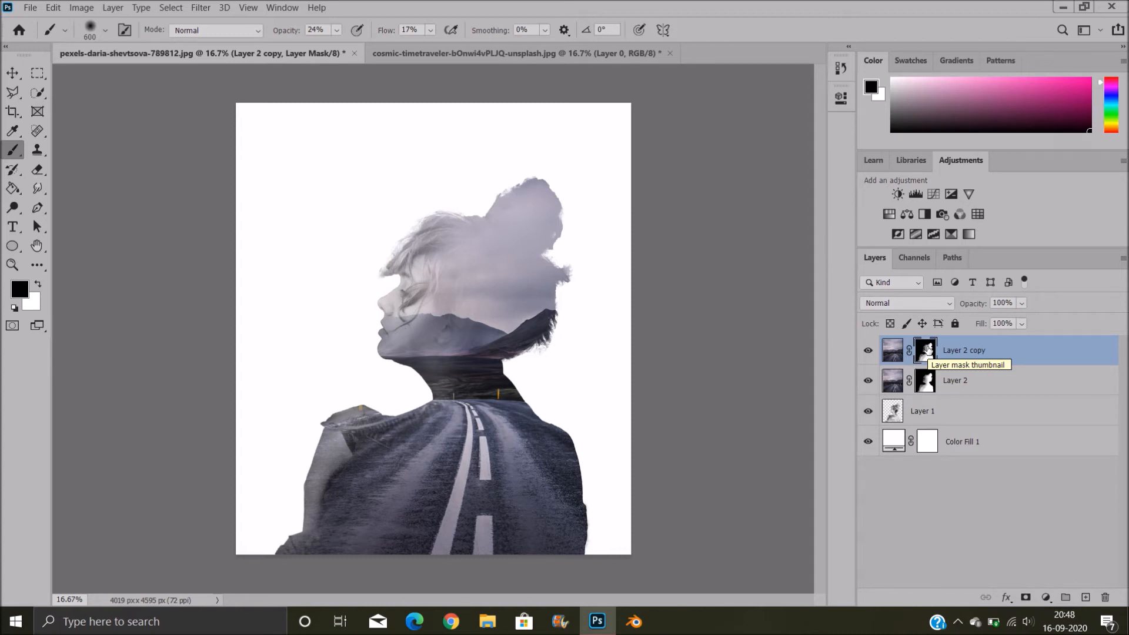
{"action": "left_click_drag", "start_coordinate": [927, 349], "coordinate": [1105, 598]}
{"action": "left_click", "coordinate": [640, 243]}
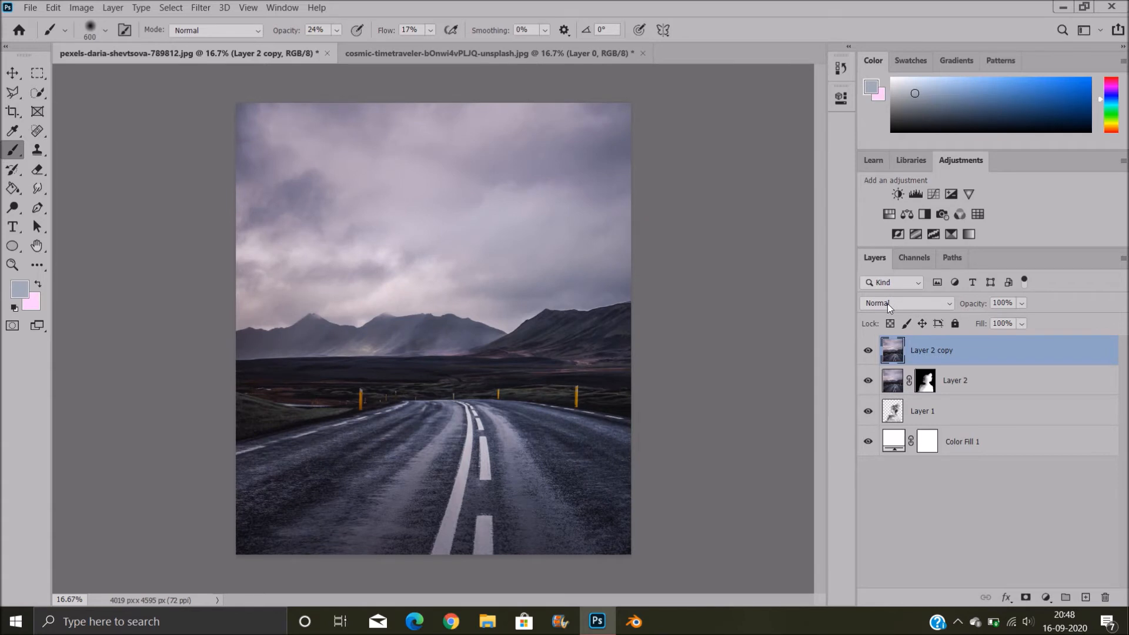
Set Layer 2 copy's blend mode to Multiply and hide it with an inverted, black layer mask
{"action": "left_click", "coordinate": [887, 303]}
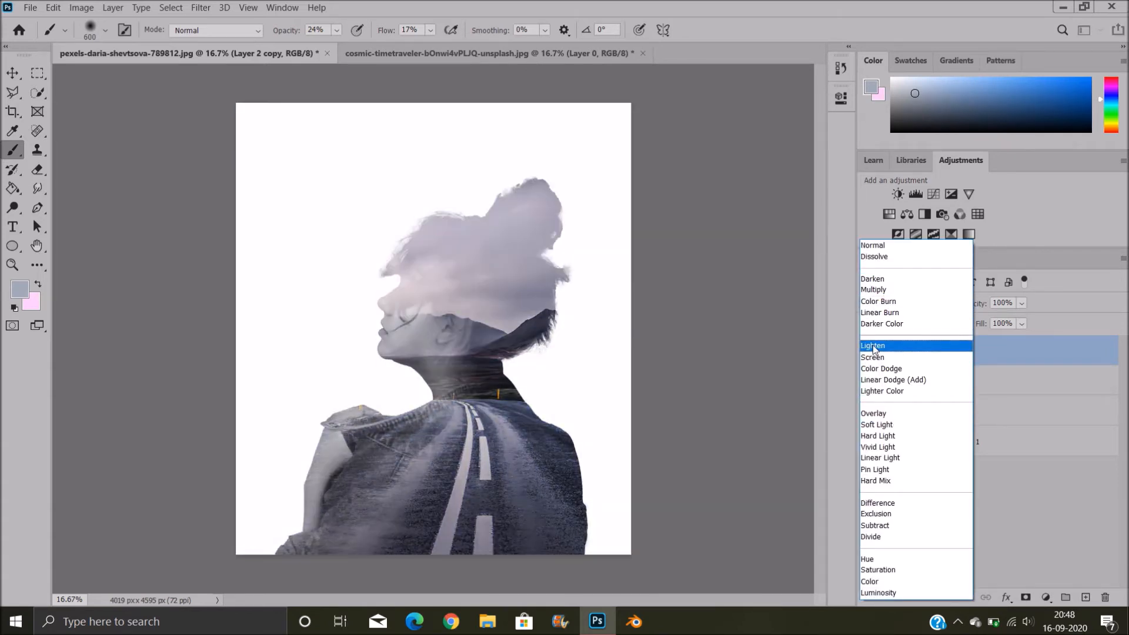
{"action": "left_click", "coordinate": [874, 291]}
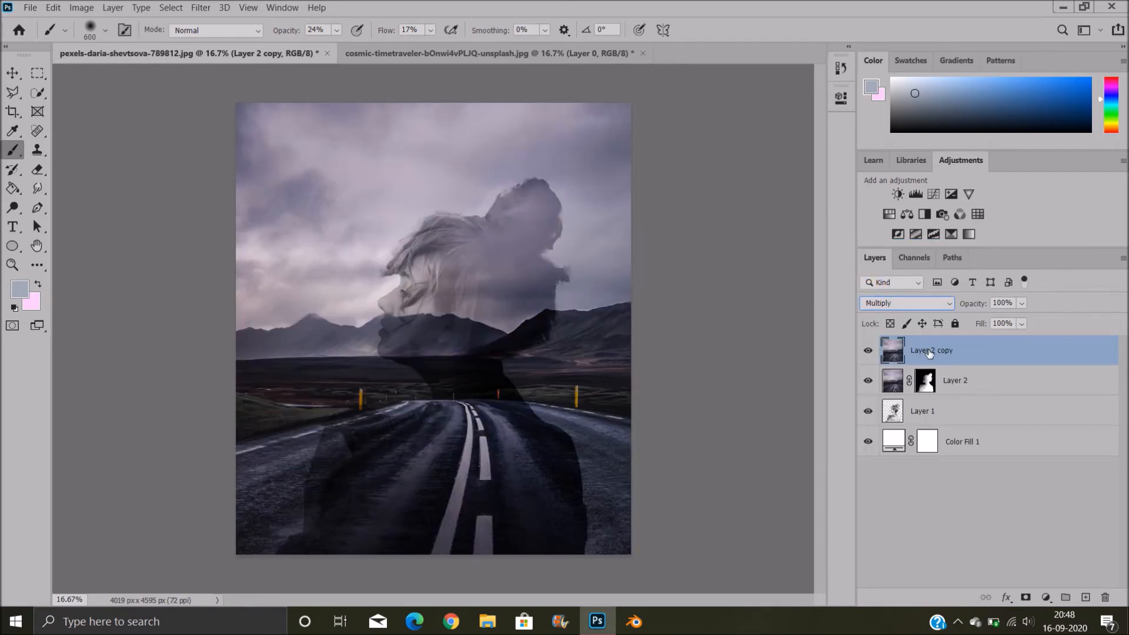
{"action": "left_click", "coordinate": [1026, 597]}
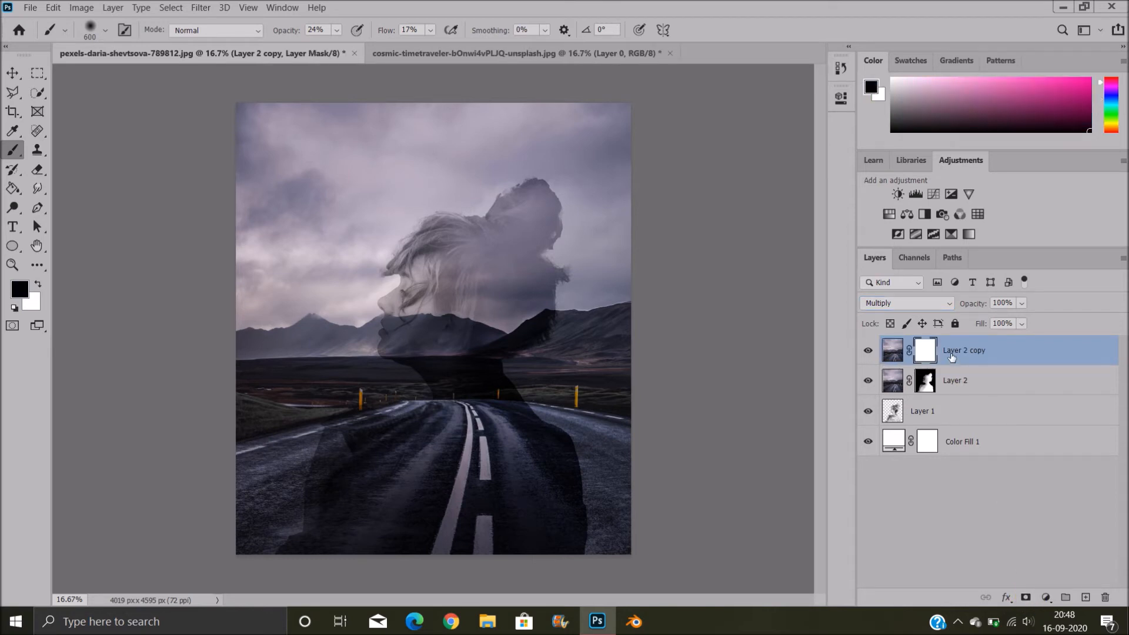
{"action": "key", "text": "ctrl+i"}
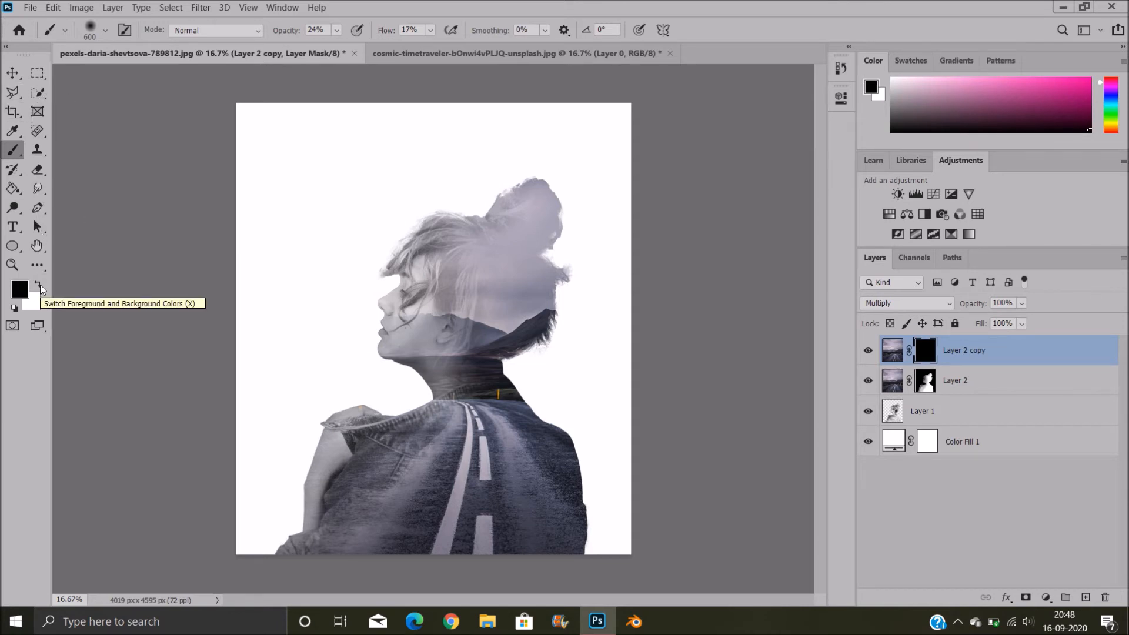
Paint white on Layer 2 copy's mask to reveal the landscape around the woman, increasing the brush to size 1000 and 48% opacity
{"action": "mouse_move", "coordinate": [480, 218]}
{"action": "left_mouse_down"}
{"action": "mouse_move", "coordinate": [463, 201]}
{"action": "mouse_move", "coordinate": [494, 196]}
{"action": "mouse_move", "coordinate": [456, 182]}
{"action": "left_mouse_up"}
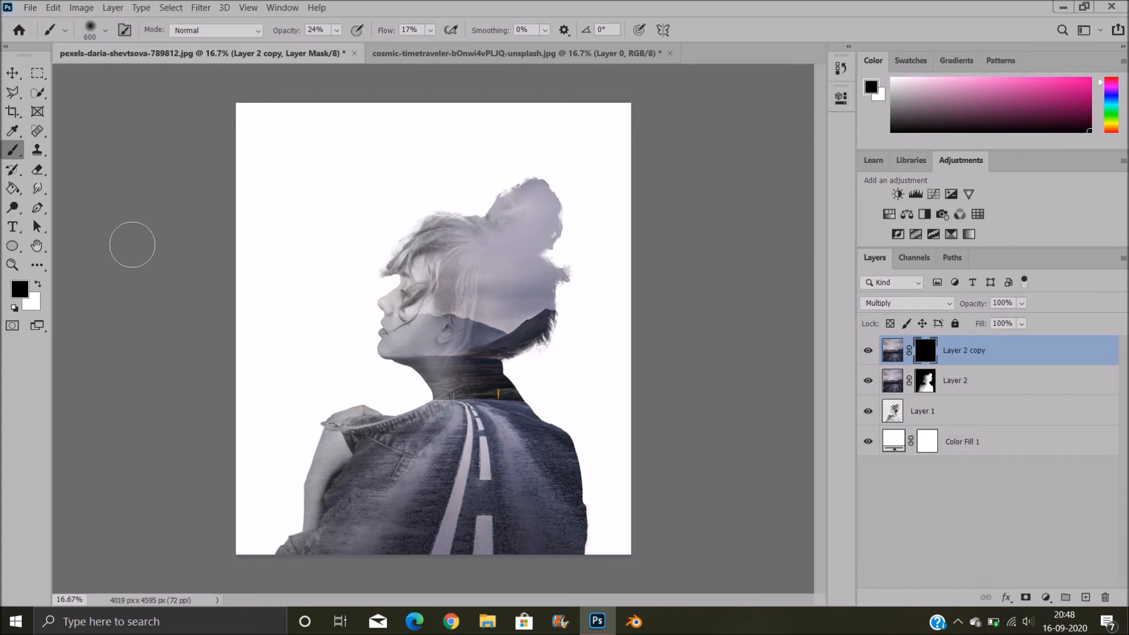
{"action": "left_click", "coordinate": [35, 285]}
{"action": "mouse_move", "coordinate": [506, 209]}
{"action": "left_mouse_down"}
{"action": "mouse_move", "coordinate": [463, 189]}
{"action": "mouse_move", "coordinate": [457, 195]}
{"action": "mouse_move", "coordinate": [483, 202]}
{"action": "mouse_move", "coordinate": [471, 218]}
{"action": "mouse_move", "coordinate": [424, 211]}
{"action": "mouse_move", "coordinate": [460, 228]}
{"action": "mouse_move", "coordinate": [447, 225]}
{"action": "mouse_move", "coordinate": [522, 198]}
{"action": "mouse_move", "coordinate": [557, 234]}
{"action": "mouse_move", "coordinate": [550, 242]}
{"action": "mouse_move", "coordinate": [570, 261]}
{"action": "mouse_move", "coordinate": [547, 271]}
{"action": "mouse_move", "coordinate": [539, 254]}
{"action": "mouse_move", "coordinate": [535, 292]}
{"action": "mouse_move", "coordinate": [576, 308]}
{"action": "mouse_move", "coordinate": [520, 369]}
{"action": "mouse_move", "coordinate": [545, 384]}
{"action": "mouse_move", "coordinate": [518, 384]}
{"action": "mouse_move", "coordinate": [502, 367]}
{"action": "mouse_move", "coordinate": [553, 409]}
{"action": "mouse_move", "coordinate": [512, 380]}
{"action": "mouse_move", "coordinate": [533, 339]}
{"action": "mouse_move", "coordinate": [465, 329]}
{"action": "mouse_move", "coordinate": [422, 268]}
{"action": "mouse_move", "coordinate": [402, 278]}
{"action": "mouse_move", "coordinate": [392, 330]}
{"action": "mouse_move", "coordinate": [393, 368]}
{"action": "mouse_move", "coordinate": [422, 386]}
{"action": "mouse_move", "coordinate": [403, 405]}
{"action": "mouse_move", "coordinate": [386, 387]}
{"action": "mouse_move", "coordinate": [418, 269]}
{"action": "mouse_move", "coordinate": [407, 267]}
{"action": "mouse_move", "coordinate": [478, 194]}
{"action": "mouse_move", "coordinate": [448, 191]}
{"action": "mouse_move", "coordinate": [459, 202]}
{"action": "mouse_move", "coordinate": [410, 211]}
{"action": "mouse_move", "coordinate": [351, 314]}
{"action": "mouse_move", "coordinate": [402, 314]}
{"action": "mouse_move", "coordinate": [372, 382]}
{"action": "mouse_move", "coordinate": [402, 393]}
{"action": "mouse_move", "coordinate": [387, 407]}
{"action": "mouse_move", "coordinate": [282, 416]}
{"action": "mouse_move", "coordinate": [270, 454]}
{"action": "mouse_move", "coordinate": [199, 500]}
{"action": "mouse_move", "coordinate": [307, 540]}
{"action": "mouse_move", "coordinate": [250, 547]}
{"action": "mouse_move", "coordinate": [371, 403]}
{"action": "mouse_move", "coordinate": [245, 316]}
{"action": "mouse_move", "coordinate": [292, 265]}
{"action": "mouse_move", "coordinate": [256, 230]}
{"action": "mouse_move", "coordinate": [343, 106]}
{"action": "mouse_move", "coordinate": [222, 118]}
{"action": "left_mouse_up"}
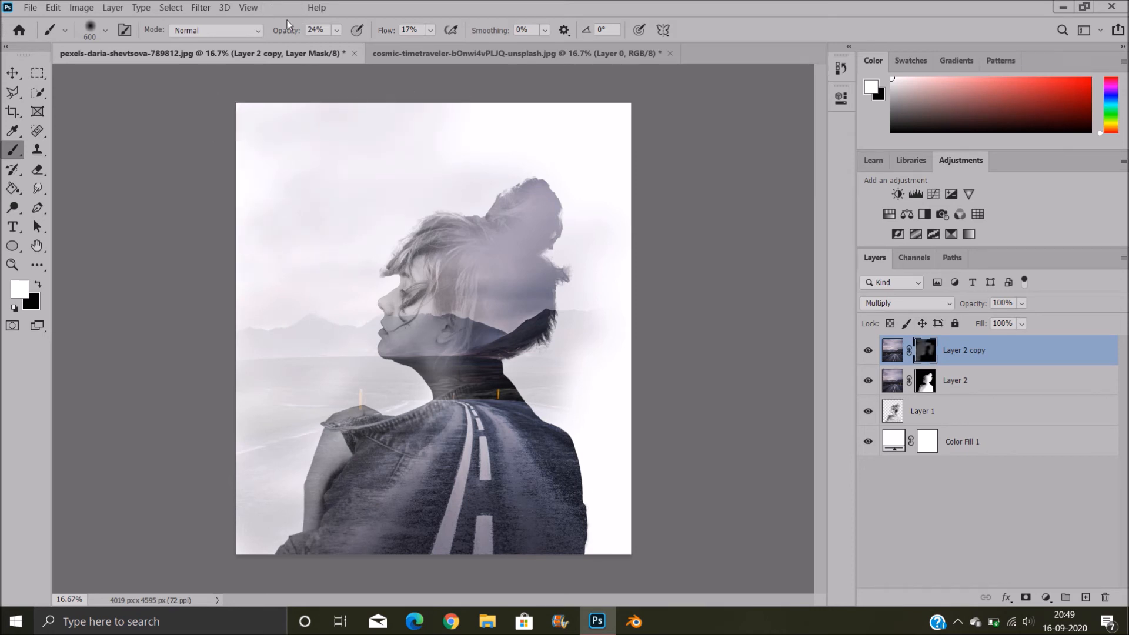
{"action": "mouse_move", "coordinate": [249, 123]}
{"action": "left_mouse_down"}
{"action": "mouse_move", "coordinate": [372, 96]}
{"action": "mouse_move", "coordinate": [521, 98]}
{"action": "mouse_move", "coordinate": [270, 139]}
{"action": "mouse_move", "coordinate": [556, 116]}
{"action": "mouse_move", "coordinate": [323, 232]}
{"action": "mouse_move", "coordinate": [521, 192]}
{"action": "mouse_move", "coordinate": [343, 266]}
{"action": "mouse_move", "coordinate": [259, 352]}
{"action": "mouse_move", "coordinate": [305, 333]}
{"action": "mouse_move", "coordinate": [309, 277]}
{"action": "mouse_move", "coordinate": [210, 242]}
{"action": "mouse_move", "coordinate": [323, 136]}
{"action": "mouse_move", "coordinate": [342, 90]}
{"action": "mouse_move", "coordinate": [217, 184]}
{"action": "mouse_move", "coordinate": [170, 339]}
{"action": "mouse_move", "coordinate": [250, 383]}
{"action": "mouse_move", "coordinate": [345, 343]}
{"action": "mouse_move", "coordinate": [290, 375]}
{"action": "mouse_move", "coordinate": [247, 423]}
{"action": "mouse_move", "coordinate": [341, 408]}
{"action": "mouse_move", "coordinate": [209, 466]}
{"action": "mouse_move", "coordinate": [271, 472]}
{"action": "mouse_move", "coordinate": [241, 511]}
{"action": "mouse_move", "coordinate": [249, 541]}
{"action": "mouse_move", "coordinate": [315, 554]}
{"action": "mouse_move", "coordinate": [256, 453]}
{"action": "mouse_move", "coordinate": [531, 139]}
{"action": "left_mouse_up"}
{"action": "mouse_move", "coordinate": [464, 178]}
{"action": "left_mouse_down"}
{"action": "mouse_move", "coordinate": [591, 134]}
{"action": "mouse_move", "coordinate": [291, 229]}
{"action": "mouse_move", "coordinate": [245, 200]}
{"action": "mouse_move", "coordinate": [411, 132]}
{"action": "mouse_move", "coordinate": [249, 185]}
{"action": "mouse_move", "coordinate": [312, 154]}
{"action": "mouse_move", "coordinate": [256, 128]}
{"action": "mouse_move", "coordinate": [153, 153]}
{"action": "mouse_move", "coordinate": [496, 95]}
{"action": "mouse_move", "coordinate": [238, 187]}
{"action": "mouse_move", "coordinate": [297, 217]}
{"action": "mouse_move", "coordinate": [418, 161]}
{"action": "mouse_move", "coordinate": [662, 149]}
{"action": "mouse_move", "coordinate": [582, 179]}
{"action": "mouse_move", "coordinate": [665, 195]}
{"action": "mouse_move", "coordinate": [588, 228]}
{"action": "mouse_move", "coordinate": [600, 238]}
{"action": "mouse_move", "coordinate": [570, 260]}
{"action": "mouse_move", "coordinate": [711, 173]}
{"action": "mouse_move", "coordinate": [629, 252]}
{"action": "mouse_move", "coordinate": [587, 313]}
{"action": "mouse_move", "coordinate": [583, 261]}
{"action": "mouse_move", "coordinate": [666, 197]}
{"action": "mouse_move", "coordinate": [625, 303]}
{"action": "mouse_move", "coordinate": [515, 382]}
{"action": "mouse_move", "coordinate": [675, 327]}
{"action": "mouse_move", "coordinate": [586, 383]}
{"action": "mouse_move", "coordinate": [549, 425]}
{"action": "mouse_move", "coordinate": [554, 466]}
{"action": "mouse_move", "coordinate": [511, 504]}
{"action": "mouse_move", "coordinate": [682, 469]}
{"action": "mouse_move", "coordinate": [553, 522]}
{"action": "mouse_move", "coordinate": [708, 498]}
{"action": "mouse_move", "coordinate": [586, 553]}
{"action": "mouse_move", "coordinate": [722, 521]}
{"action": "mouse_move", "coordinate": [566, 420]}
{"action": "mouse_move", "coordinate": [549, 344]}
{"action": "mouse_move", "coordinate": [792, 179]}
{"action": "mouse_move", "coordinate": [708, 175]}
{"action": "mouse_move", "coordinate": [558, 228]}
{"action": "mouse_move", "coordinate": [445, 202]}
{"action": "mouse_move", "coordinate": [510, 138]}
{"action": "mouse_move", "coordinate": [364, 170]}
{"action": "mouse_move", "coordinate": [621, 111]}
{"action": "mouse_move", "coordinate": [579, 143]}
{"action": "mouse_move", "coordinate": [616, 142]}
{"action": "mouse_move", "coordinate": [254, 153]}
{"action": "mouse_move", "coordinate": [210, 293]}
{"action": "mouse_move", "coordinate": [215, 332]}
{"action": "mouse_move", "coordinate": [173, 386]}
{"action": "mouse_move", "coordinate": [198, 389]}
{"action": "mouse_move", "coordinate": [125, 438]}
{"action": "mouse_move", "coordinate": [185, 440]}
{"action": "mouse_move", "coordinate": [142, 489]}
{"action": "mouse_move", "coordinate": [285, 462]}
{"action": "mouse_move", "coordinate": [156, 539]}
{"action": "mouse_move", "coordinate": [236, 529]}
{"action": "mouse_move", "coordinate": [235, 567]}
{"action": "mouse_move", "coordinate": [352, 491]}
{"action": "mouse_move", "coordinate": [239, 186]}
{"action": "mouse_move", "coordinate": [277, 338]}
{"action": "mouse_move", "coordinate": [423, 398]}
{"action": "mouse_move", "coordinate": [270, 343]}
{"action": "mouse_move", "coordinate": [255, 232]}
{"action": "mouse_move", "coordinate": [497, 248]}
{"action": "mouse_move", "coordinate": [617, 295]}
{"action": "mouse_move", "coordinate": [521, 368]}
{"action": "mouse_move", "coordinate": [600, 376]}
{"action": "mouse_move", "coordinate": [683, 428]}
{"action": "mouse_move", "coordinate": [664, 506]}
{"action": "mouse_move", "coordinate": [603, 534]}
{"action": "left_mouse_up"}
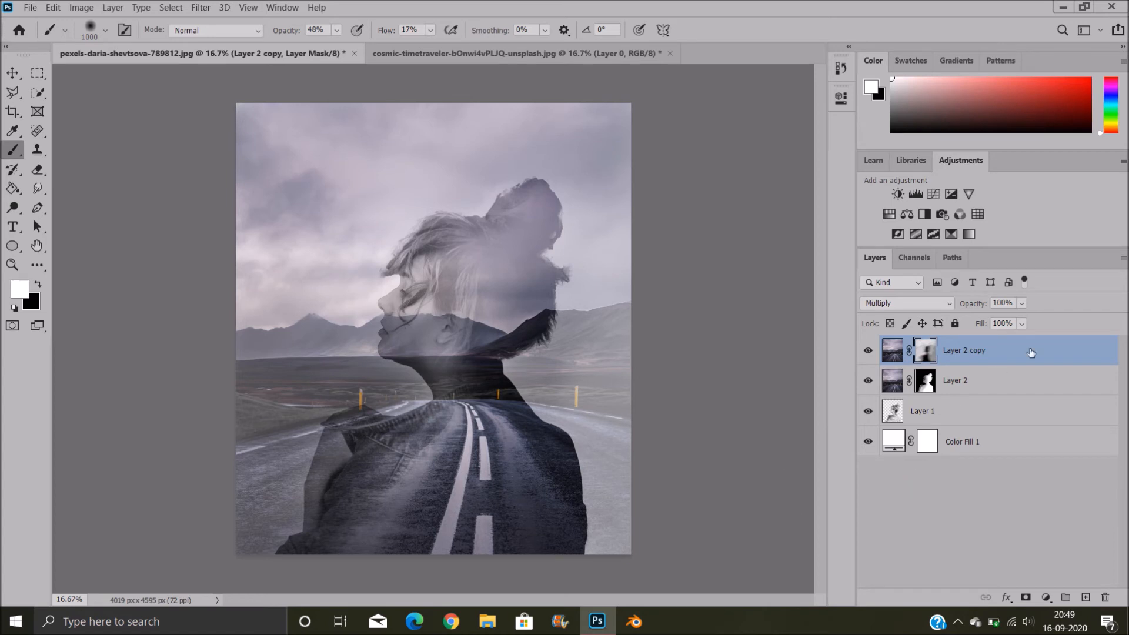
Paint black on Layer 2's mask over the face, neck, jacket and hair bun at 58% opacity and 36% flow
{"action": "left_click", "coordinate": [919, 386]}
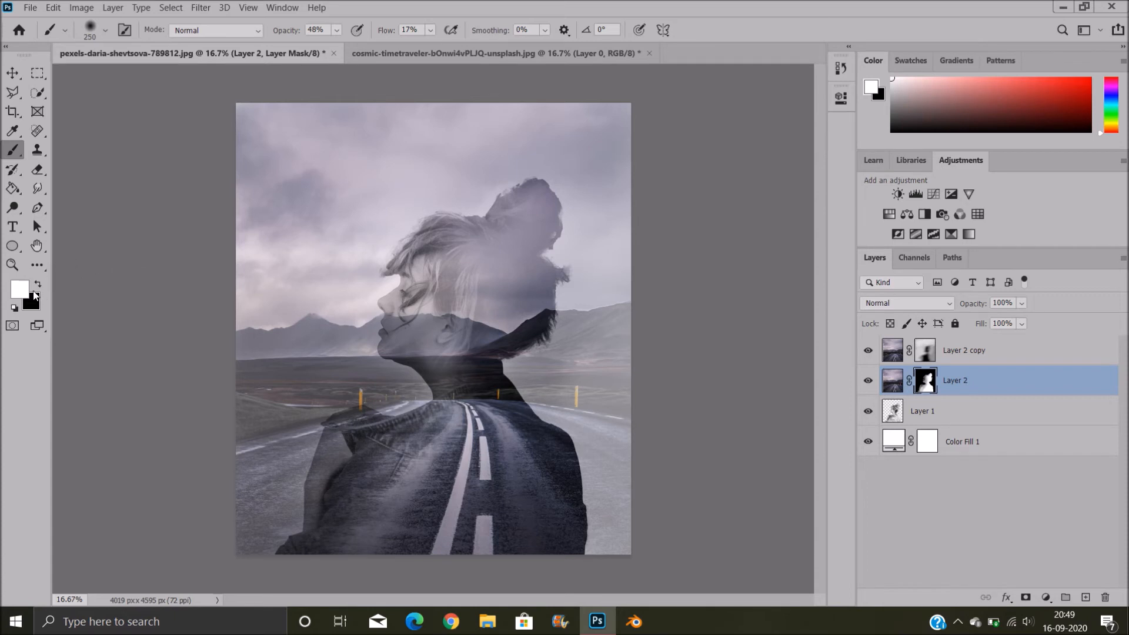
{"action": "left_click", "coordinate": [38, 287]}
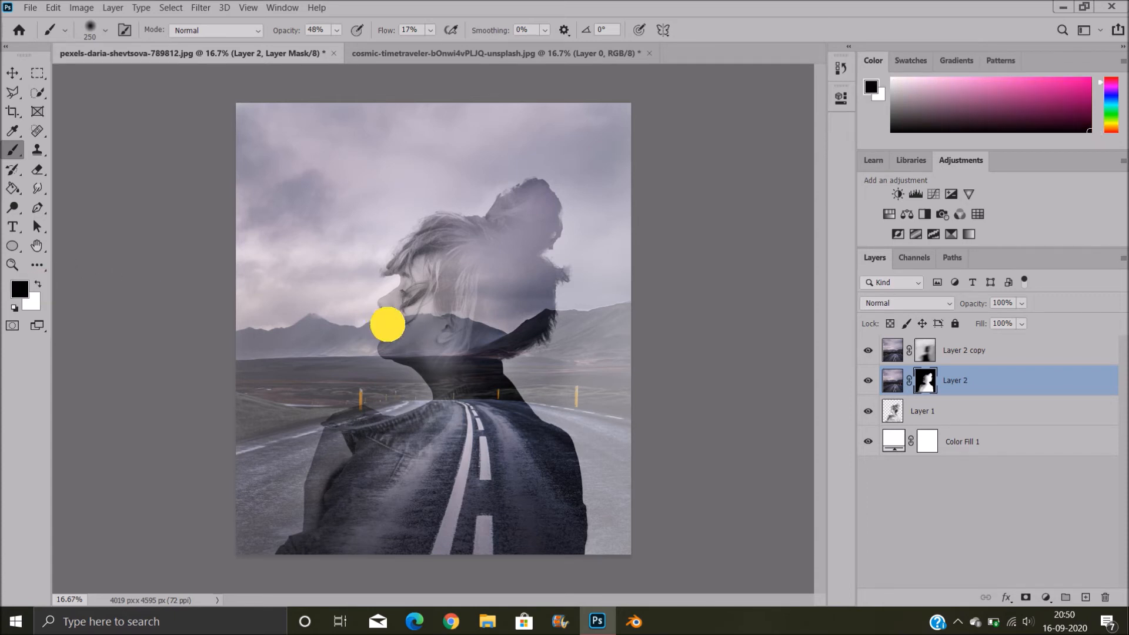
{"action": "mouse_move", "coordinate": [414, 316]}
{"action": "left_mouse_down"}
{"action": "mouse_move", "coordinate": [439, 277]}
{"action": "mouse_move", "coordinate": [426, 250]}
{"action": "mouse_move", "coordinate": [446, 240]}
{"action": "mouse_move", "coordinate": [408, 295]}
{"action": "mouse_move", "coordinate": [419, 339]}
{"action": "mouse_move", "coordinate": [426, 297]}
{"action": "mouse_move", "coordinate": [392, 350]}
{"action": "mouse_move", "coordinate": [414, 364]}
{"action": "mouse_move", "coordinate": [395, 319]}
{"action": "mouse_move", "coordinate": [389, 328]}
{"action": "mouse_move", "coordinate": [396, 300]}
{"action": "mouse_move", "coordinate": [415, 269]}
{"action": "left_mouse_up"}
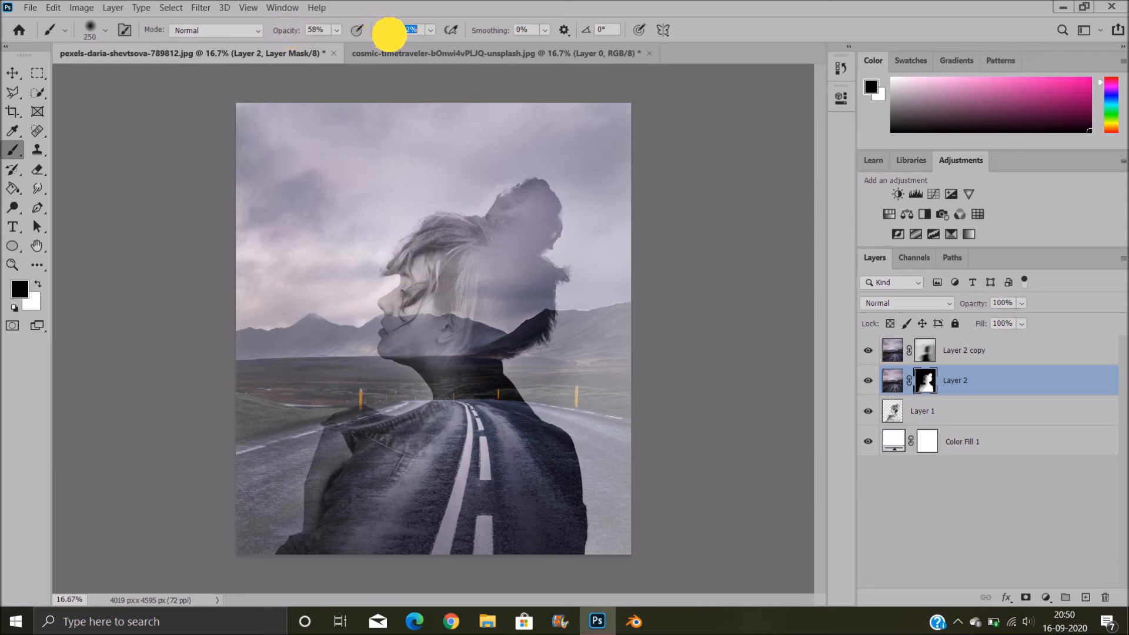
{"action": "mouse_move", "coordinate": [411, 283]}
{"action": "left_mouse_down"}
{"action": "mouse_move", "coordinate": [387, 331]}
{"action": "mouse_move", "coordinate": [396, 342]}
{"action": "mouse_move", "coordinate": [423, 259]}
{"action": "left_mouse_up"}
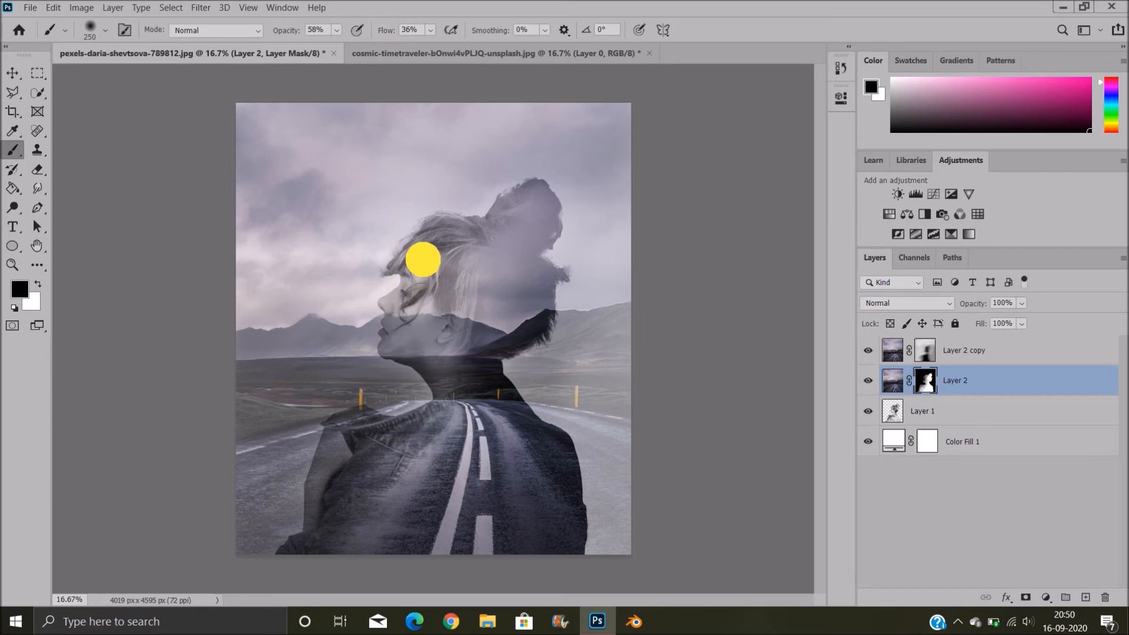
{"action": "mouse_move", "coordinate": [423, 260]}
{"action": "left_mouse_down"}
{"action": "mouse_move", "coordinate": [405, 357]}
{"action": "mouse_move", "coordinate": [405, 348]}
{"action": "mouse_move", "coordinate": [437, 379]}
{"action": "mouse_move", "coordinate": [390, 354]}
{"action": "mouse_move", "coordinate": [410, 378]}
{"action": "mouse_move", "coordinate": [414, 421]}
{"action": "mouse_move", "coordinate": [309, 444]}
{"action": "mouse_move", "coordinate": [356, 412]}
{"action": "mouse_move", "coordinate": [364, 459]}
{"action": "mouse_move", "coordinate": [320, 499]}
{"action": "mouse_move", "coordinate": [344, 487]}
{"action": "mouse_move", "coordinate": [333, 513]}
{"action": "mouse_move", "coordinate": [356, 515]}
{"action": "mouse_move", "coordinate": [311, 538]}
{"action": "mouse_move", "coordinate": [386, 437]}
{"action": "mouse_move", "coordinate": [374, 427]}
{"action": "mouse_move", "coordinate": [329, 443]}
{"action": "mouse_move", "coordinate": [351, 419]}
{"action": "mouse_move", "coordinate": [342, 412]}
{"action": "mouse_move", "coordinate": [367, 444]}
{"action": "mouse_move", "coordinate": [387, 443]}
{"action": "mouse_move", "coordinate": [397, 413]}
{"action": "mouse_move", "coordinate": [415, 391]}
{"action": "left_mouse_up"}
{"action": "mouse_move", "coordinate": [439, 301]}
{"action": "left_mouse_down"}
{"action": "mouse_move", "coordinate": [470, 232]}
{"action": "mouse_move", "coordinate": [519, 186]}
{"action": "mouse_move", "coordinate": [505, 208]}
{"action": "left_mouse_up"}
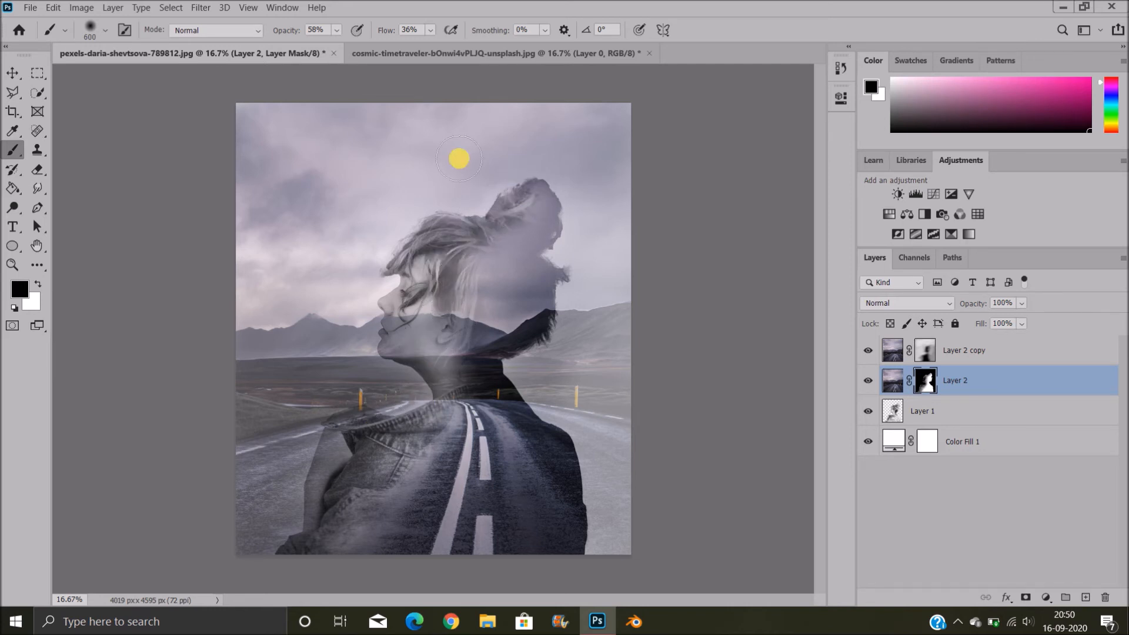
Reveal more hair and jacket on Layer 2's mask with black at 38% opacity, then partly restore the road over them with white
{"action": "left_click_drag", "start_coordinate": [283, 30], "coordinate": [275, 30]}
{"action": "mouse_move", "coordinate": [484, 249]}
{"action": "left_mouse_down"}
{"action": "mouse_move", "coordinate": [538, 229]}
{"action": "mouse_move", "coordinate": [485, 260]}
{"action": "mouse_move", "coordinate": [476, 313]}
{"action": "mouse_move", "coordinate": [516, 299]}
{"action": "mouse_move", "coordinate": [496, 329]}
{"action": "mouse_move", "coordinate": [539, 297]}
{"action": "mouse_move", "coordinate": [538, 197]}
{"action": "mouse_move", "coordinate": [546, 241]}
{"action": "mouse_move", "coordinate": [518, 325]}
{"action": "mouse_move", "coordinate": [487, 363]}
{"action": "mouse_move", "coordinate": [504, 413]}
{"action": "mouse_move", "coordinate": [558, 477]}
{"action": "mouse_move", "coordinate": [559, 526]}
{"action": "mouse_move", "coordinate": [561, 466]}
{"action": "mouse_move", "coordinate": [507, 412]}
{"action": "mouse_move", "coordinate": [445, 448]}
{"action": "mouse_move", "coordinate": [513, 466]}
{"action": "mouse_move", "coordinate": [387, 506]}
{"action": "mouse_move", "coordinate": [486, 509]}
{"action": "mouse_move", "coordinate": [366, 529]}
{"action": "mouse_move", "coordinate": [552, 535]}
{"action": "mouse_move", "coordinate": [358, 544]}
{"action": "mouse_move", "coordinate": [582, 535]}
{"action": "mouse_move", "coordinate": [550, 449]}
{"action": "mouse_move", "coordinate": [463, 341]}
{"action": "mouse_move", "coordinate": [475, 397]}
{"action": "mouse_move", "coordinate": [385, 443]}
{"action": "mouse_move", "coordinate": [369, 443]}
{"action": "mouse_move", "coordinate": [366, 425]}
{"action": "mouse_move", "coordinate": [347, 429]}
{"action": "mouse_move", "coordinate": [337, 508]}
{"action": "mouse_move", "coordinate": [294, 553]}
{"action": "mouse_move", "coordinate": [525, 488]}
{"action": "left_mouse_up"}
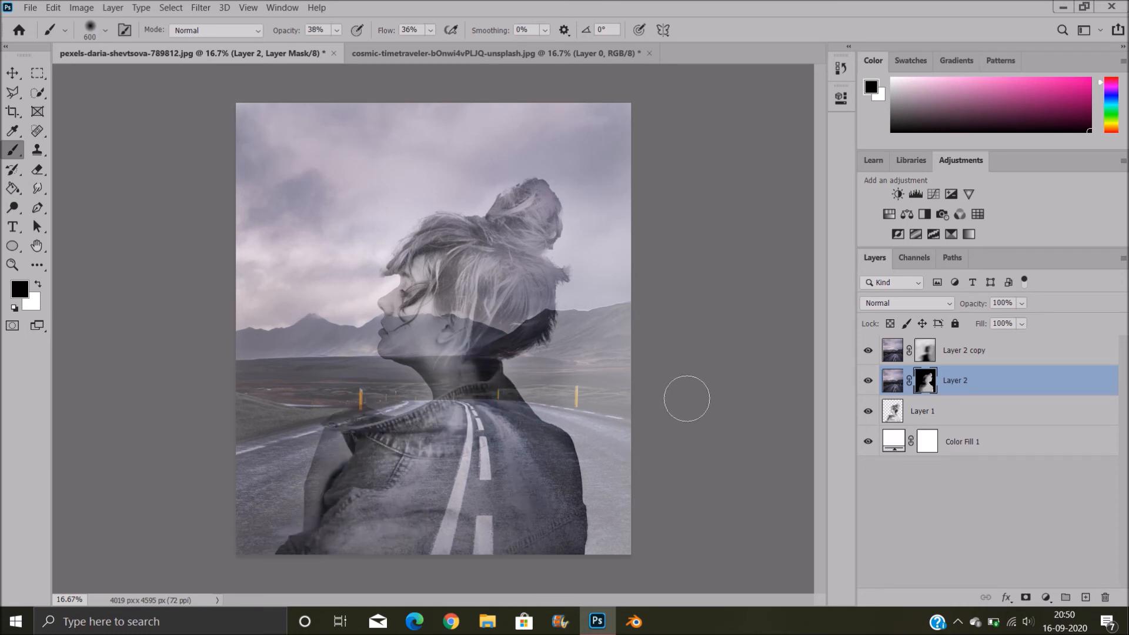
{"action": "left_click", "coordinate": [38, 284]}
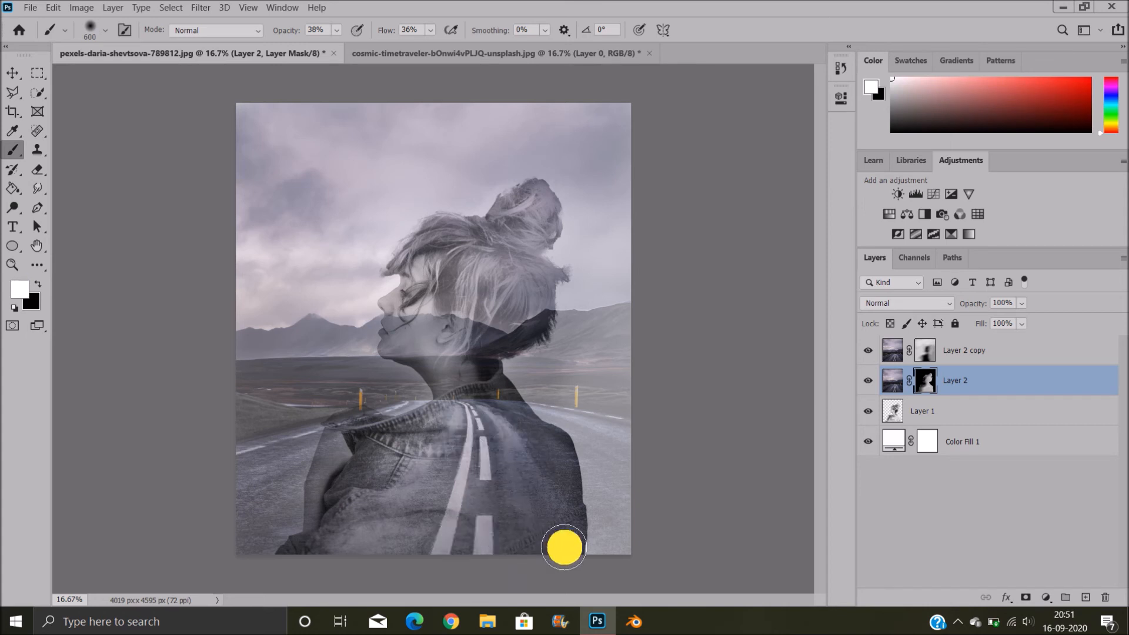
{"action": "mouse_move", "coordinate": [519, 434]}
{"action": "left_mouse_down"}
{"action": "mouse_move", "coordinate": [517, 500]}
{"action": "mouse_move", "coordinate": [483, 527]}
{"action": "mouse_move", "coordinate": [454, 529]}
{"action": "mouse_move", "coordinate": [529, 541]}
{"action": "mouse_move", "coordinate": [452, 542]}
{"action": "mouse_move", "coordinate": [557, 538]}
{"action": "mouse_move", "coordinate": [530, 456]}
{"action": "mouse_move", "coordinate": [491, 404]}
{"action": "mouse_move", "coordinate": [475, 332]}
{"action": "mouse_move", "coordinate": [482, 304]}
{"action": "mouse_move", "coordinate": [499, 316]}
{"action": "mouse_move", "coordinate": [530, 281]}
{"action": "mouse_move", "coordinate": [492, 323]}
{"action": "mouse_move", "coordinate": [470, 266]}
{"action": "mouse_move", "coordinate": [496, 263]}
{"action": "mouse_move", "coordinate": [522, 208]}
{"action": "mouse_move", "coordinate": [497, 235]}
{"action": "mouse_move", "coordinate": [525, 213]}
{"action": "mouse_move", "coordinate": [524, 315]}
{"action": "mouse_move", "coordinate": [474, 371]}
{"action": "mouse_move", "coordinate": [478, 462]}
{"action": "mouse_move", "coordinate": [417, 550]}
{"action": "mouse_move", "coordinate": [325, 563]}
{"action": "mouse_move", "coordinate": [477, 540]}
{"action": "mouse_move", "coordinate": [485, 438]}
{"action": "mouse_move", "coordinate": [384, 525]}
{"action": "mouse_move", "coordinate": [417, 508]}
{"action": "mouse_move", "coordinate": [467, 540]}
{"action": "left_mouse_up"}
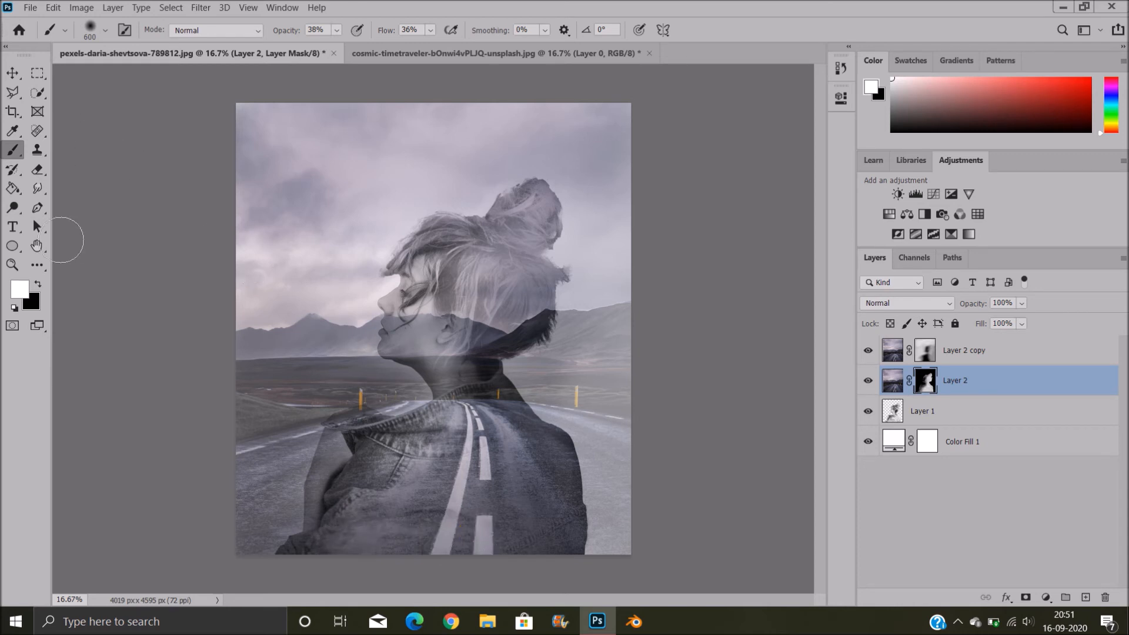
Paint black on Layer 2's mask over the face, denim collar and sleeve at 58% opacity, raising the flow to 59%
{"action": "left_click", "coordinate": [44, 286]}
{"action": "left_click", "coordinate": [34, 282]}
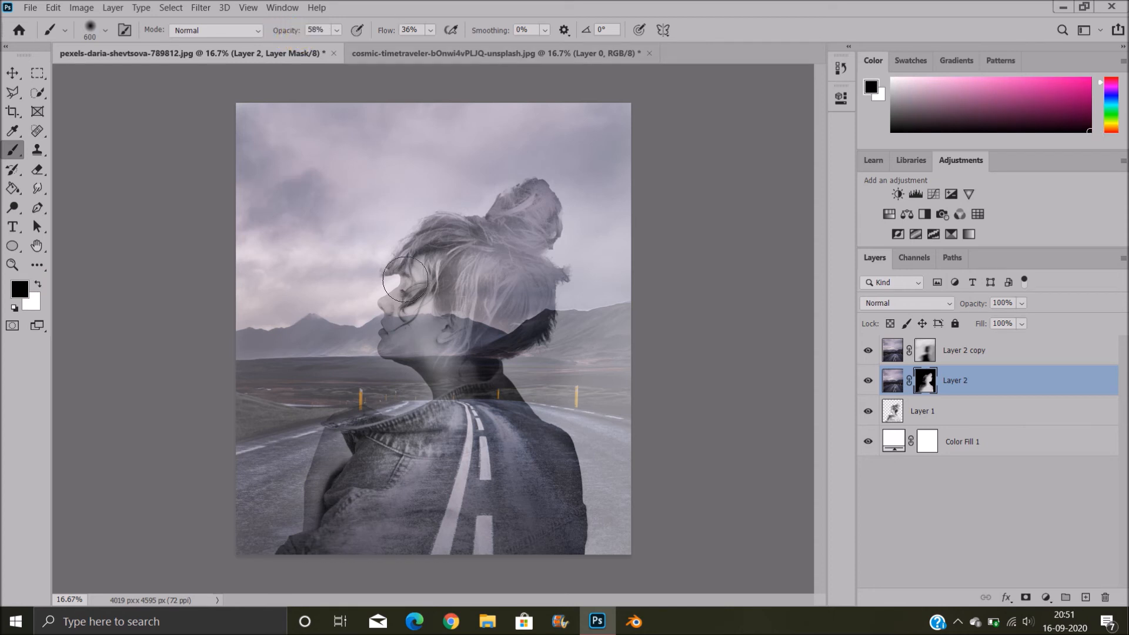
{"action": "left_click_drag", "start_coordinate": [418, 283], "coordinate": [408, 311]}
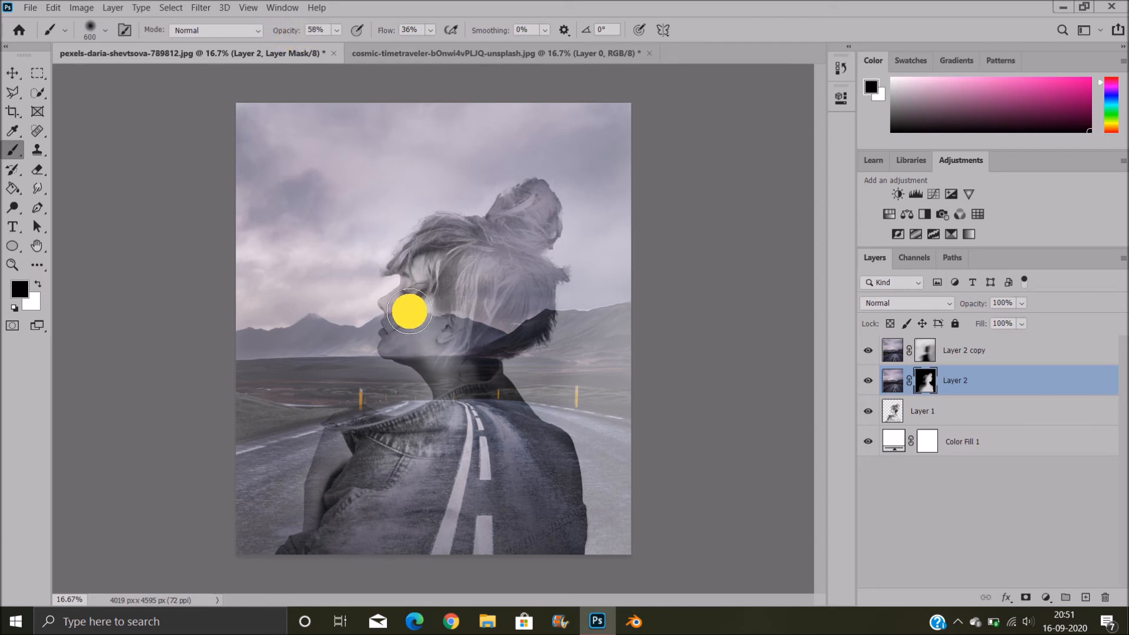
{"action": "left_click", "coordinate": [398, 30]}
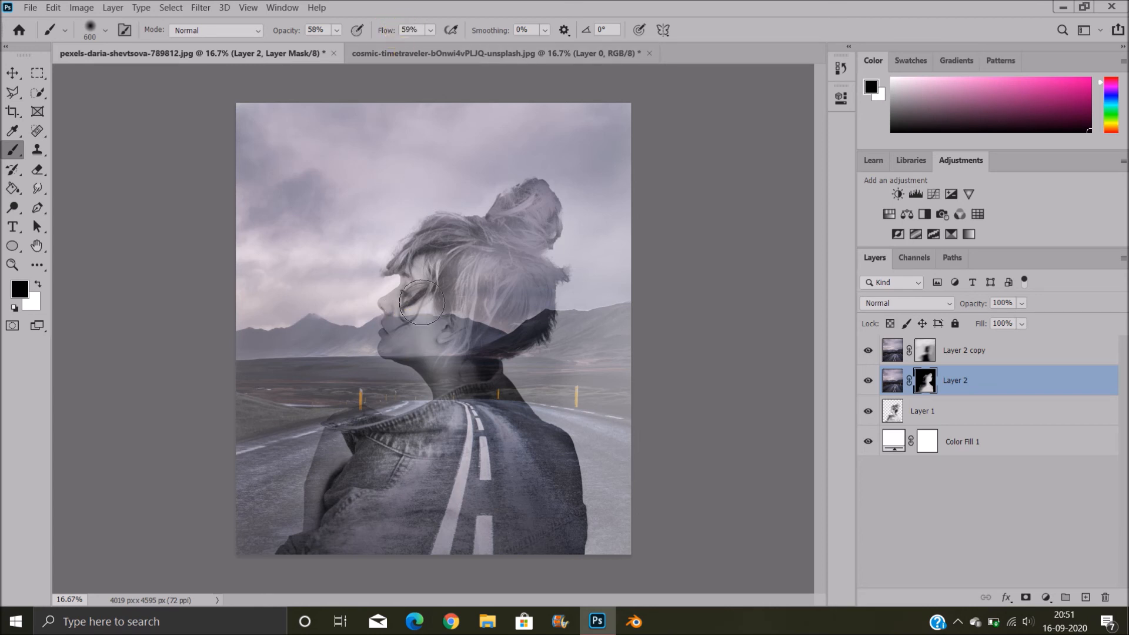
{"action": "mouse_move", "coordinate": [406, 325]}
{"action": "left_mouse_down"}
{"action": "mouse_move", "coordinate": [397, 328]}
{"action": "mouse_move", "coordinate": [436, 248]}
{"action": "mouse_move", "coordinate": [423, 247]}
{"action": "mouse_move", "coordinate": [412, 288]}
{"action": "left_mouse_up"}
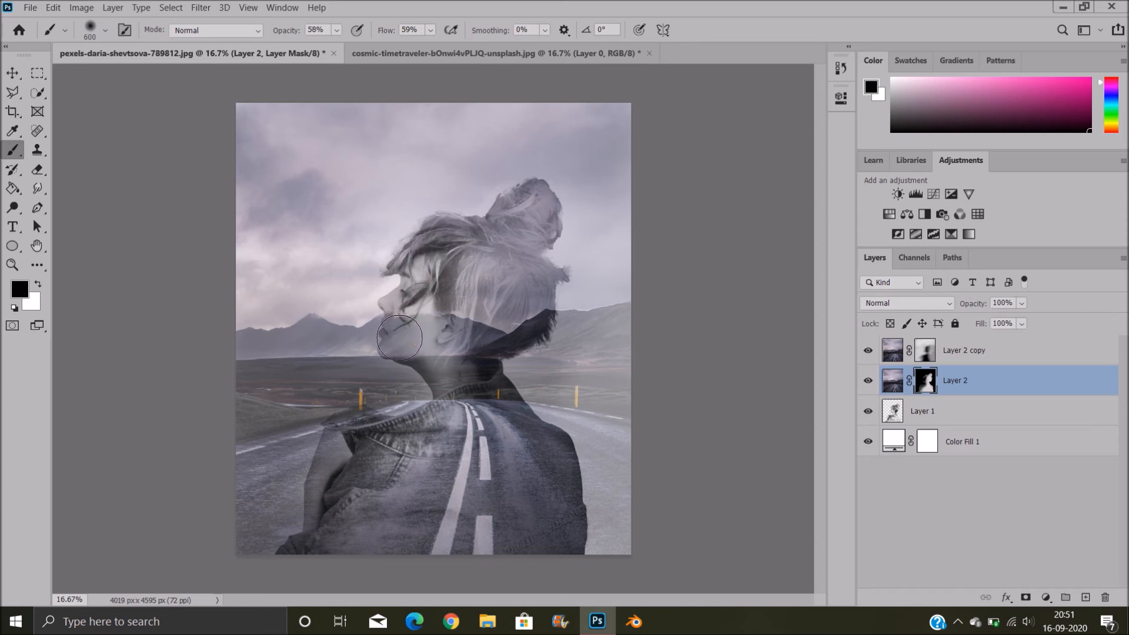
{"action": "mouse_move", "coordinate": [424, 431]}
{"action": "left_mouse_down"}
{"action": "mouse_move", "coordinate": [383, 446]}
{"action": "mouse_move", "coordinate": [358, 428]}
{"action": "mouse_move", "coordinate": [334, 453]}
{"action": "left_mouse_up"}
{"action": "mouse_move", "coordinate": [324, 500]}
{"action": "left_mouse_down"}
{"action": "mouse_move", "coordinate": [374, 400]}
{"action": "mouse_move", "coordinate": [361, 435]}
{"action": "mouse_move", "coordinate": [390, 438]}
{"action": "left_mouse_up"}
Paint black on Layer 2 copy's mask over the face, front hair and denim sleeve, lowering the brush to 39% opacity and 49% flow
{"action": "left_click", "coordinate": [926, 351]}
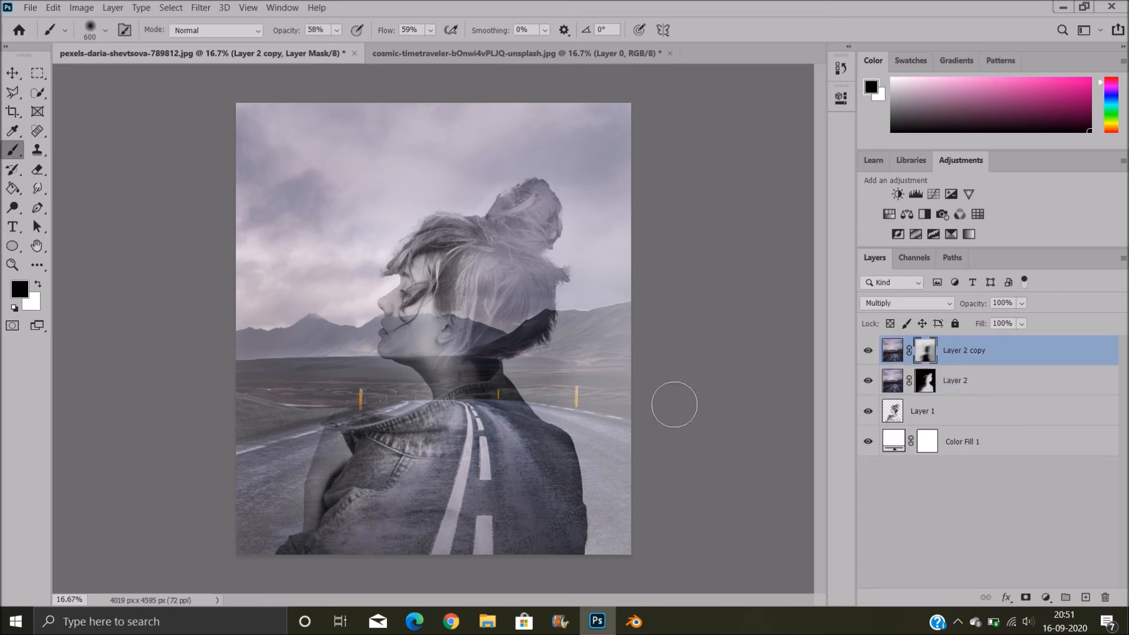
{"action": "mouse_move", "coordinate": [375, 448]}
{"action": "left_mouse_down"}
{"action": "mouse_move", "coordinate": [347, 466]}
{"action": "mouse_move", "coordinate": [329, 461]}
{"action": "mouse_move", "coordinate": [325, 497]}
{"action": "mouse_move", "coordinate": [361, 496]}
{"action": "left_mouse_up"}
{"action": "left_click_drag", "start_coordinate": [299, 30], "coordinate": [298, 26]}
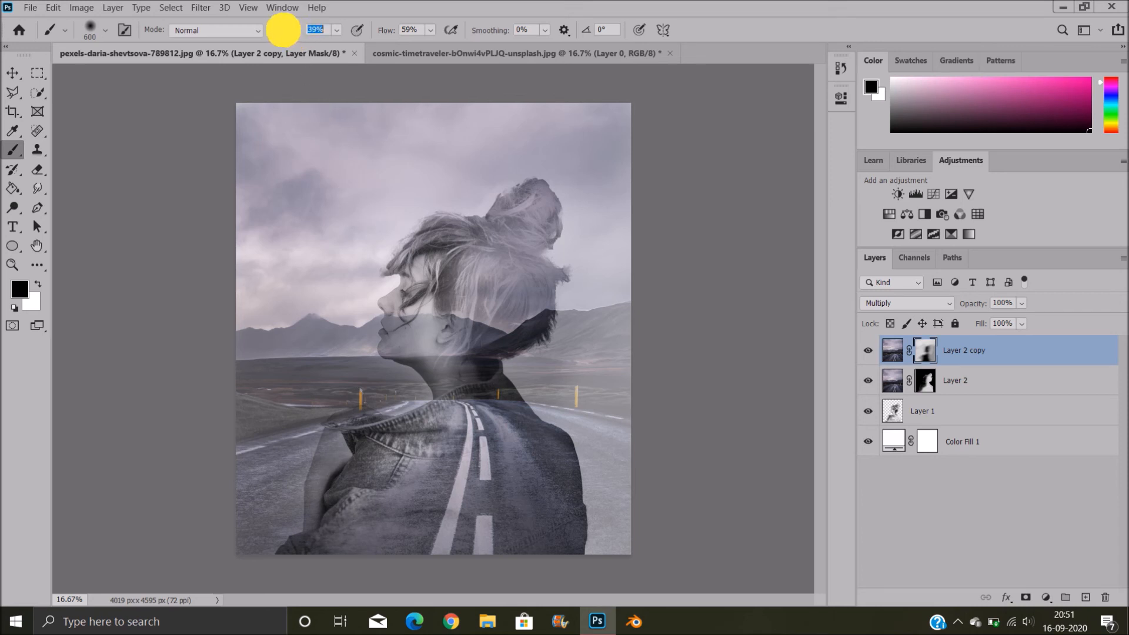
{"action": "left_click_drag", "start_coordinate": [374, 30], "coordinate": [372, 29]}
{"action": "mouse_move", "coordinate": [405, 318]}
{"action": "left_mouse_down"}
{"action": "mouse_move", "coordinate": [396, 320]}
{"action": "mouse_move", "coordinate": [411, 268]}
{"action": "mouse_move", "coordinate": [414, 350]}
{"action": "mouse_move", "coordinate": [434, 396]}
{"action": "left_mouse_up"}
{"action": "key", "text": "ctrl+z"}
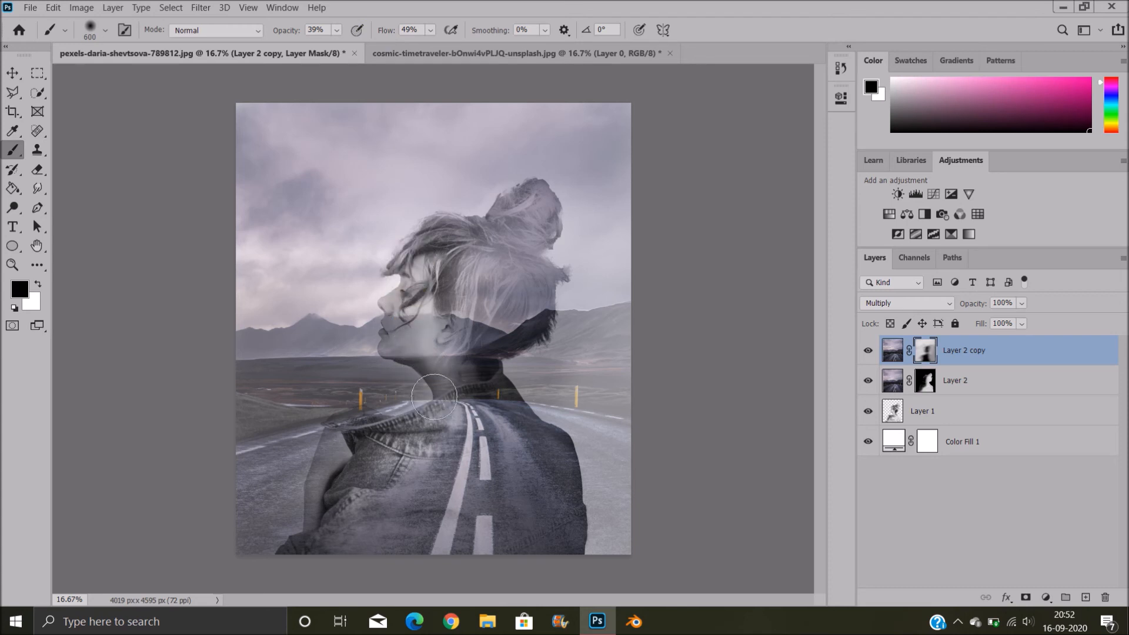
{"action": "mouse_move", "coordinate": [440, 345]}
{"action": "left_mouse_down"}
{"action": "mouse_move", "coordinate": [411, 323]}
{"action": "mouse_move", "coordinate": [408, 337]}
{"action": "mouse_move", "coordinate": [398, 321]}
{"action": "left_mouse_up"}
{"action": "left_click_drag", "start_coordinate": [443, 250], "coordinate": [428, 261]}
{"action": "mouse_move", "coordinate": [404, 348]}
{"action": "left_mouse_down"}
{"action": "mouse_move", "coordinate": [432, 354]}
{"action": "mouse_move", "coordinate": [449, 403]}
{"action": "mouse_move", "coordinate": [424, 436]}
{"action": "mouse_move", "coordinate": [347, 428]}
{"action": "mouse_move", "coordinate": [320, 529]}
{"action": "mouse_move", "coordinate": [284, 549]}
{"action": "mouse_move", "coordinate": [307, 551]}
{"action": "left_mouse_up"}
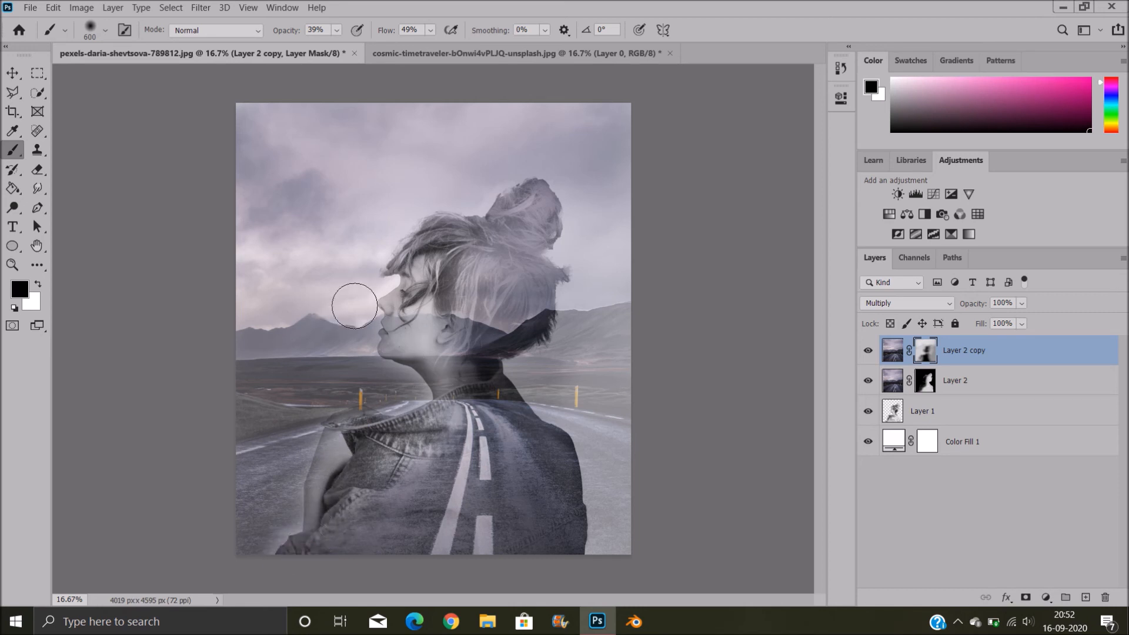
Paint black with a size 400 brush on Layer 2 copy's mask over the cheek, chin, neck and sleeve
{"action": "left_click", "coordinate": [411, 313]}
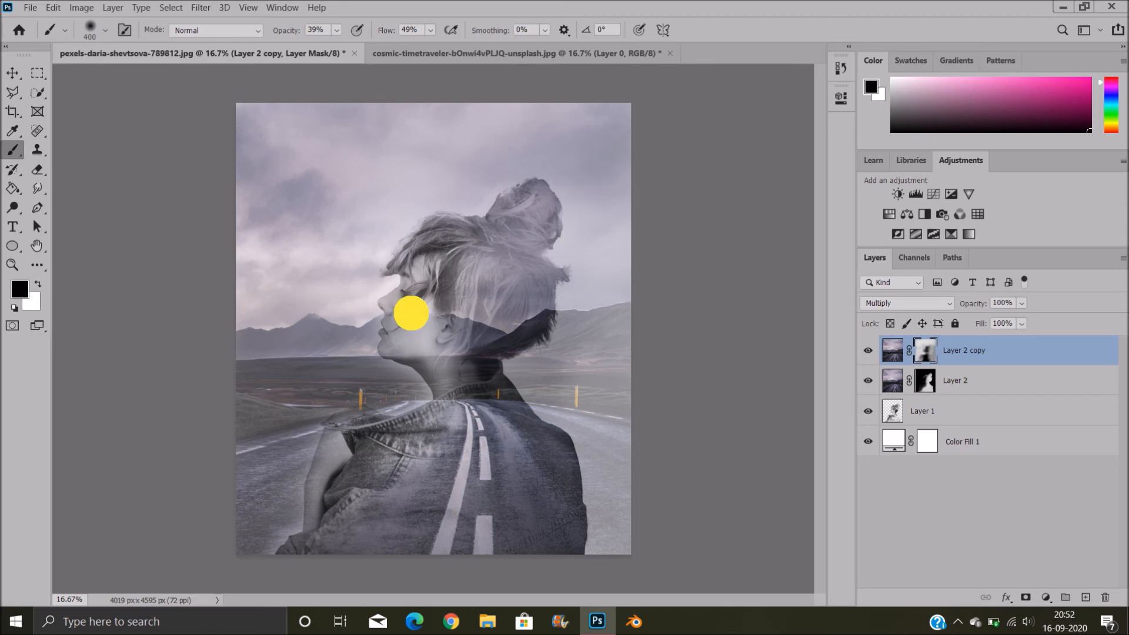
{"action": "mouse_move", "coordinate": [401, 324]}
{"action": "left_mouse_down"}
{"action": "mouse_move", "coordinate": [396, 335]}
{"action": "mouse_move", "coordinate": [418, 302]}
{"action": "mouse_move", "coordinate": [421, 267]}
{"action": "left_mouse_up"}
{"action": "left_click", "coordinate": [419, 361]}
{"action": "mouse_move", "coordinate": [407, 351]}
{"action": "left_mouse_down"}
{"action": "mouse_move", "coordinate": [437, 418]}
{"action": "mouse_move", "coordinate": [395, 433]}
{"action": "mouse_move", "coordinate": [350, 418]}
{"action": "mouse_move", "coordinate": [371, 413]}
{"action": "mouse_move", "coordinate": [310, 531]}
{"action": "mouse_move", "coordinate": [277, 550]}
{"action": "left_mouse_up"}
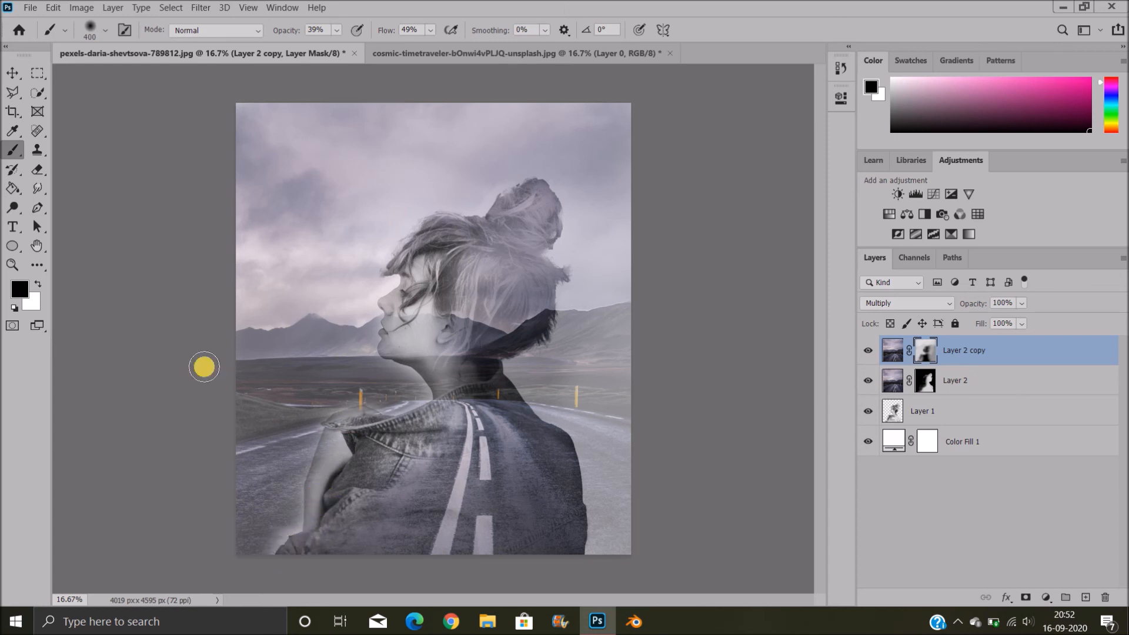
Paint white on Layer 2 copy's mask around the woman to restore the landscape beside her face and body and the sky above
{"action": "left_click", "coordinate": [36, 286]}
{"action": "mouse_move", "coordinate": [261, 542]}
{"action": "left_mouse_down"}
{"action": "mouse_move", "coordinate": [300, 527]}
{"action": "mouse_move", "coordinate": [294, 481]}
{"action": "mouse_move", "coordinate": [288, 522]}
{"action": "mouse_move", "coordinate": [267, 546]}
{"action": "mouse_move", "coordinate": [288, 525]}
{"action": "mouse_move", "coordinate": [304, 446]}
{"action": "mouse_move", "coordinate": [327, 409]}
{"action": "mouse_move", "coordinate": [418, 390]}
{"action": "mouse_move", "coordinate": [375, 359]}
{"action": "mouse_move", "coordinate": [420, 398]}
{"action": "mouse_move", "coordinate": [404, 404]}
{"action": "mouse_move", "coordinate": [366, 375]}
{"action": "mouse_move", "coordinate": [368, 321]}
{"action": "left_mouse_up"}
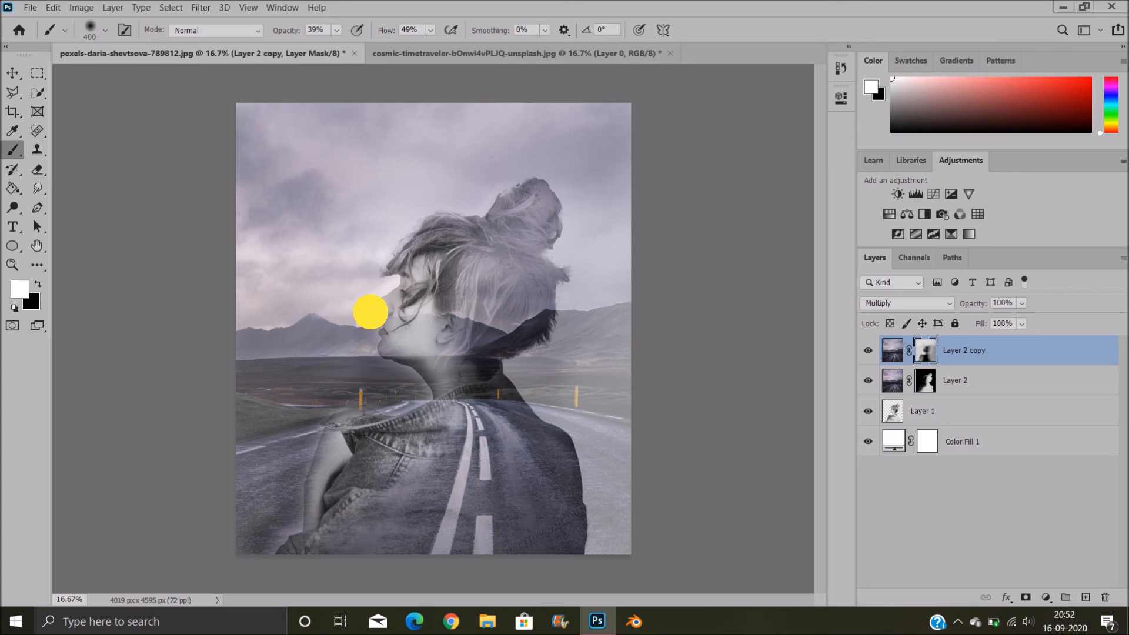
{"action": "mouse_move", "coordinate": [376, 251]}
{"action": "left_mouse_down"}
{"action": "mouse_move", "coordinate": [366, 345]}
{"action": "mouse_move", "coordinate": [243, 348]}
{"action": "mouse_move", "coordinate": [367, 353]}
{"action": "mouse_move", "coordinate": [262, 380]}
{"action": "mouse_move", "coordinate": [390, 370]}
{"action": "mouse_move", "coordinate": [267, 384]}
{"action": "mouse_move", "coordinate": [245, 375]}
{"action": "mouse_move", "coordinate": [326, 399]}
{"action": "mouse_move", "coordinate": [249, 423]}
{"action": "mouse_move", "coordinate": [278, 445]}
{"action": "mouse_move", "coordinate": [249, 468]}
{"action": "mouse_move", "coordinate": [269, 466]}
{"action": "mouse_move", "coordinate": [237, 532]}
{"action": "mouse_move", "coordinate": [252, 524]}
{"action": "mouse_move", "coordinate": [249, 544]}
{"action": "mouse_move", "coordinate": [292, 531]}
{"action": "mouse_move", "coordinate": [291, 482]}
{"action": "mouse_move", "coordinate": [316, 421]}
{"action": "mouse_move", "coordinate": [390, 406]}
{"action": "left_mouse_up"}
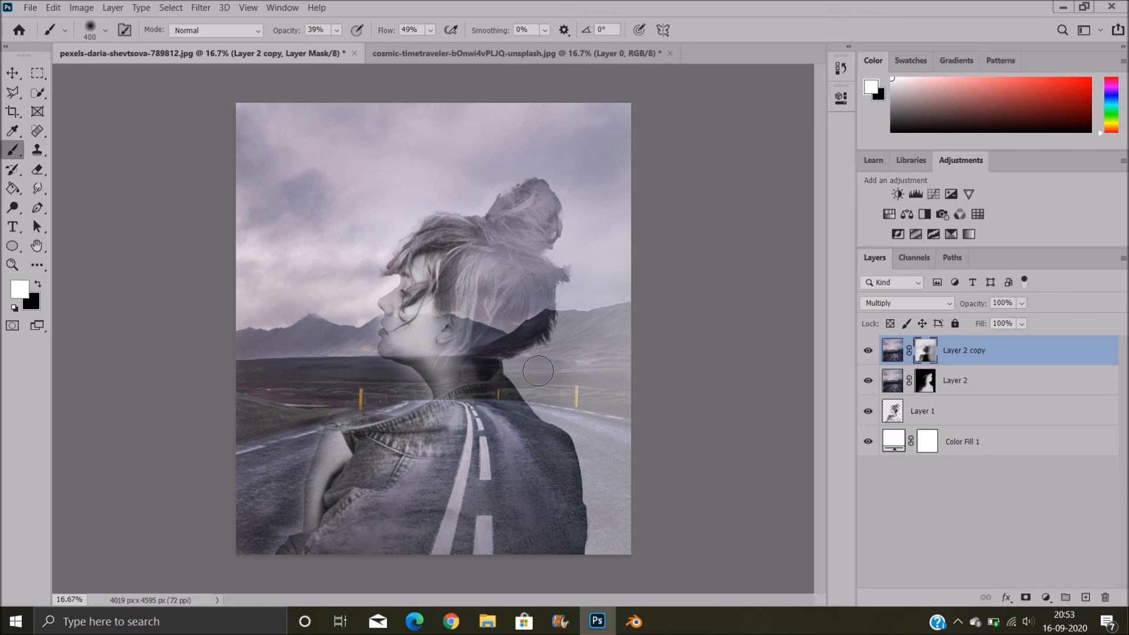
{"action": "mouse_move", "coordinate": [522, 370]}
{"action": "left_mouse_down"}
{"action": "mouse_move", "coordinate": [588, 365]}
{"action": "mouse_move", "coordinate": [542, 366]}
{"action": "mouse_move", "coordinate": [580, 329]}
{"action": "mouse_move", "coordinate": [561, 345]}
{"action": "mouse_move", "coordinate": [567, 318]}
{"action": "mouse_move", "coordinate": [610, 322]}
{"action": "mouse_move", "coordinate": [541, 358]}
{"action": "mouse_move", "coordinate": [549, 379]}
{"action": "mouse_move", "coordinate": [601, 363]}
{"action": "mouse_move", "coordinate": [578, 396]}
{"action": "mouse_move", "coordinate": [604, 370]}
{"action": "mouse_move", "coordinate": [622, 314]}
{"action": "mouse_move", "coordinate": [628, 355]}
{"action": "mouse_move", "coordinate": [583, 399]}
{"action": "mouse_move", "coordinate": [592, 392]}
{"action": "mouse_move", "coordinate": [579, 399]}
{"action": "mouse_move", "coordinate": [545, 373]}
{"action": "mouse_move", "coordinate": [507, 366]}
{"action": "mouse_move", "coordinate": [533, 380]}
{"action": "mouse_move", "coordinate": [546, 415]}
{"action": "mouse_move", "coordinate": [527, 394]}
{"action": "mouse_move", "coordinate": [544, 414]}
{"action": "mouse_move", "coordinate": [573, 432]}
{"action": "mouse_move", "coordinate": [584, 423]}
{"action": "mouse_move", "coordinate": [591, 483]}
{"action": "mouse_move", "coordinate": [605, 396]}
{"action": "mouse_move", "coordinate": [610, 461]}
{"action": "mouse_move", "coordinate": [616, 401]}
{"action": "mouse_move", "coordinate": [613, 546]}
{"action": "mouse_move", "coordinate": [604, 488]}
{"action": "mouse_move", "coordinate": [590, 552]}
{"action": "mouse_move", "coordinate": [593, 496]}
{"action": "mouse_move", "coordinate": [604, 554]}
{"action": "mouse_move", "coordinate": [628, 502]}
{"action": "mouse_move", "coordinate": [633, 406]}
{"action": "left_mouse_up"}
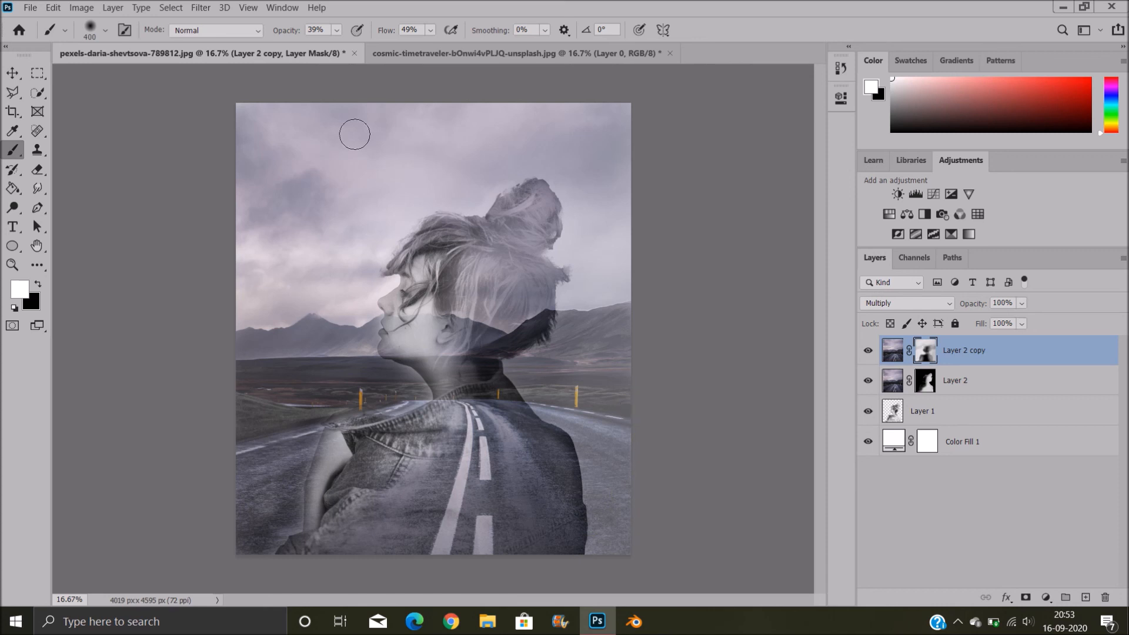
{"action": "mouse_move", "coordinate": [236, 110]}
{"action": "left_mouse_down"}
{"action": "mouse_move", "coordinate": [594, 106]}
{"action": "mouse_move", "coordinate": [433, 106]}
{"action": "left_mouse_up"}
{"action": "mouse_move", "coordinate": [268, 123]}
{"action": "left_mouse_down"}
{"action": "mouse_move", "coordinate": [542, 114]}
{"action": "mouse_move", "coordinate": [251, 141]}
{"action": "mouse_move", "coordinate": [448, 126]}
{"action": "mouse_move", "coordinate": [322, 215]}
{"action": "mouse_move", "coordinate": [348, 227]}
{"action": "mouse_move", "coordinate": [257, 267]}
{"action": "mouse_move", "coordinate": [267, 256]}
{"action": "mouse_move", "coordinate": [251, 207]}
{"action": "mouse_move", "coordinate": [327, 266]}
{"action": "mouse_move", "coordinate": [365, 275]}
{"action": "mouse_move", "coordinate": [392, 216]}
{"action": "mouse_move", "coordinate": [432, 172]}
{"action": "mouse_move", "coordinate": [584, 136]}
{"action": "mouse_move", "coordinate": [604, 192]}
{"action": "mouse_move", "coordinate": [587, 251]}
{"action": "mouse_move", "coordinate": [576, 172]}
{"action": "mouse_move", "coordinate": [573, 235]}
{"action": "mouse_move", "coordinate": [629, 184]}
{"action": "mouse_move", "coordinate": [620, 138]}
{"action": "mouse_move", "coordinate": [622, 267]}
{"action": "mouse_move", "coordinate": [586, 270]}
{"action": "mouse_move", "coordinate": [563, 254]}
{"action": "mouse_move", "coordinate": [615, 253]}
{"action": "mouse_move", "coordinate": [594, 166]}
{"action": "mouse_move", "coordinate": [613, 146]}
{"action": "left_mouse_up"}
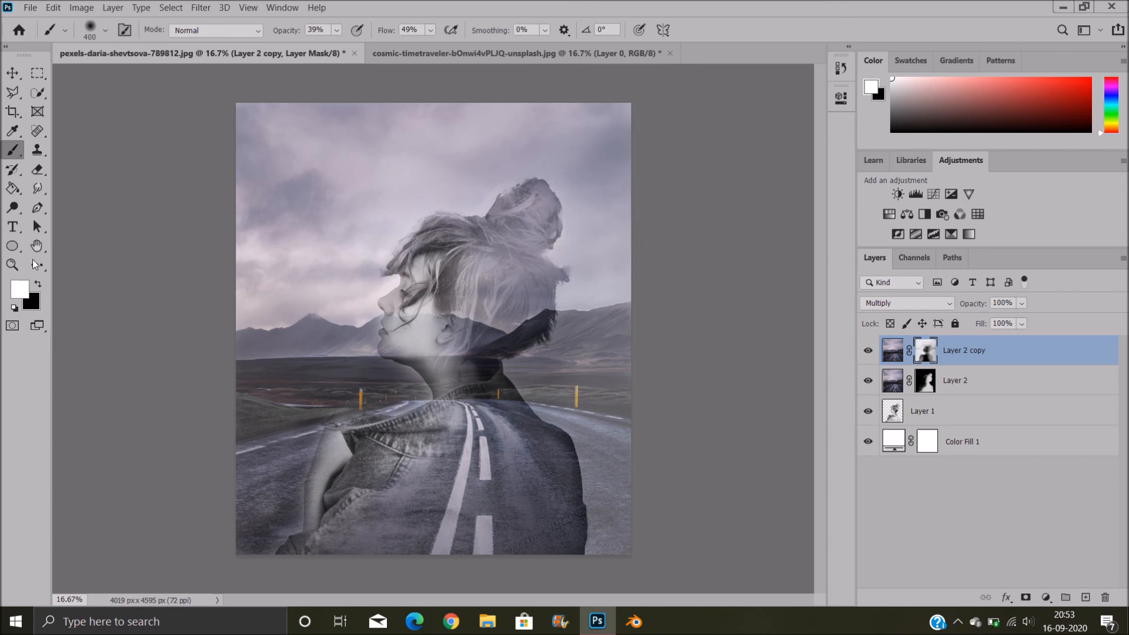
Paint black on Layer 2 copy's mask over the hair bun, face, neck and front hair at 39% opacity
{"action": "left_click", "coordinate": [39, 284]}
{"action": "mouse_move", "coordinate": [533, 220]}
{"action": "left_mouse_down"}
{"action": "mouse_move", "coordinate": [482, 256]}
{"action": "mouse_move", "coordinate": [483, 236]}
{"action": "mouse_move", "coordinate": [457, 242]}
{"action": "mouse_move", "coordinate": [491, 248]}
{"action": "mouse_move", "coordinate": [452, 281]}
{"action": "mouse_move", "coordinate": [467, 258]}
{"action": "mouse_move", "coordinate": [457, 288]}
{"action": "mouse_move", "coordinate": [430, 272]}
{"action": "mouse_move", "coordinate": [404, 304]}
{"action": "left_mouse_up"}
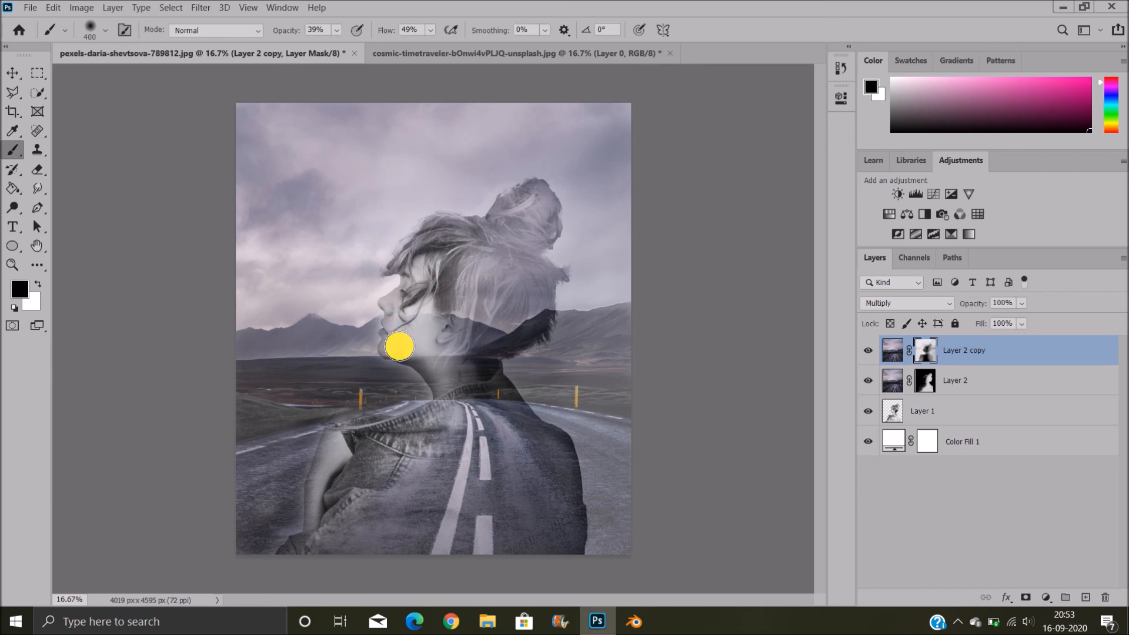
{"action": "mouse_move", "coordinate": [442, 362]}
{"action": "left_mouse_down"}
{"action": "mouse_move", "coordinate": [413, 346]}
{"action": "mouse_move", "coordinate": [440, 373]}
{"action": "mouse_move", "coordinate": [418, 322]}
{"action": "mouse_move", "coordinate": [424, 313]}
{"action": "mouse_move", "coordinate": [441, 330]}
{"action": "mouse_move", "coordinate": [458, 316]}
{"action": "mouse_move", "coordinate": [434, 346]}
{"action": "mouse_move", "coordinate": [462, 251]}
{"action": "mouse_move", "coordinate": [428, 297]}
{"action": "mouse_move", "coordinate": [459, 227]}
{"action": "left_mouse_up"}
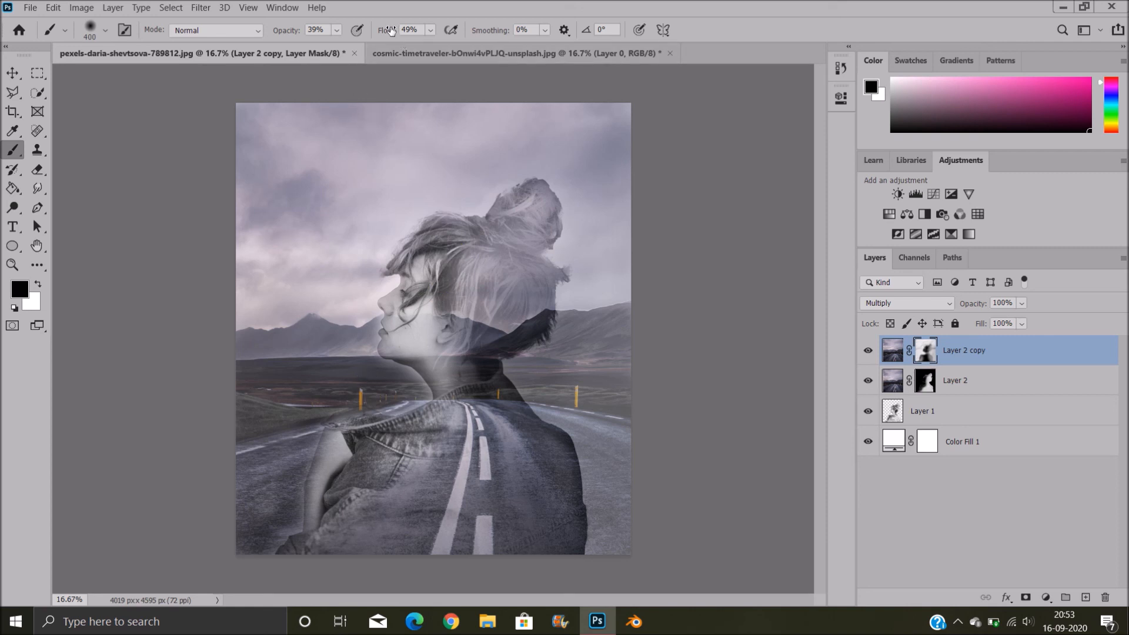
Paint black at 44% opacity over the hair near the ear on Layer 2 copy's mask and over the ear and neck on Layer 2's mask
{"action": "left_click", "coordinate": [297, 29]}
{"action": "left_click_drag", "start_coordinate": [477, 308], "coordinate": [450, 326]}
{"action": "left_click", "coordinate": [918, 374]}
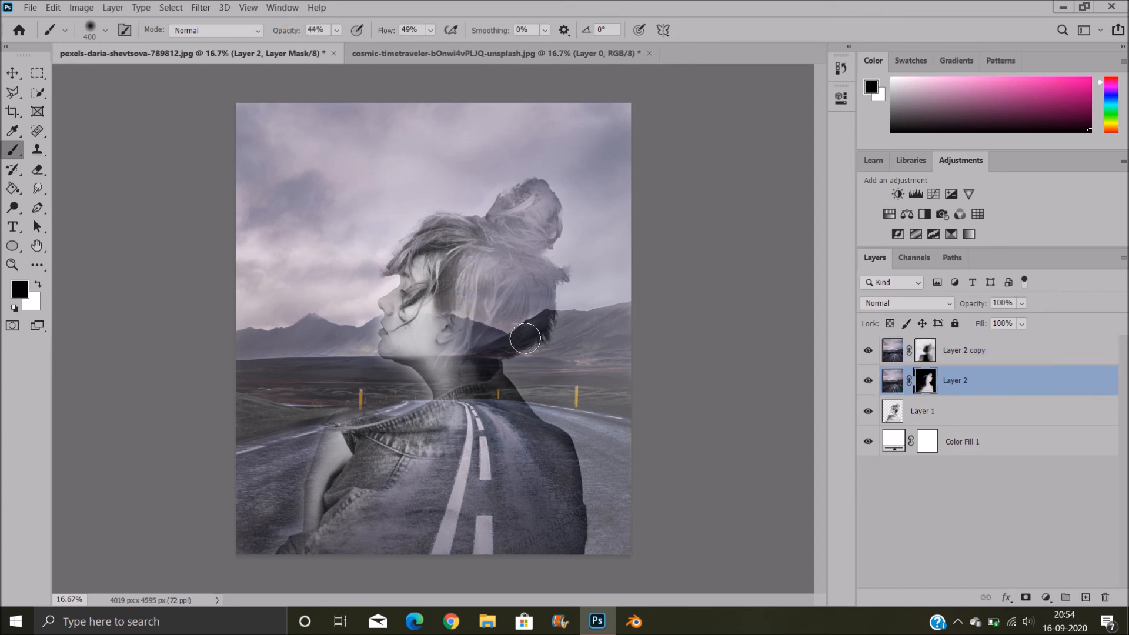
{"action": "mouse_move", "coordinate": [443, 328]}
{"action": "left_mouse_down"}
{"action": "mouse_move", "coordinate": [453, 305]}
{"action": "mouse_move", "coordinate": [444, 252]}
{"action": "mouse_move", "coordinate": [420, 252]}
{"action": "mouse_move", "coordinate": [458, 224]}
{"action": "mouse_move", "coordinate": [511, 214]}
{"action": "mouse_move", "coordinate": [499, 212]}
{"action": "mouse_move", "coordinate": [457, 276]}
{"action": "mouse_move", "coordinate": [468, 276]}
{"action": "mouse_move", "coordinate": [453, 382]}
{"action": "left_mouse_up"}
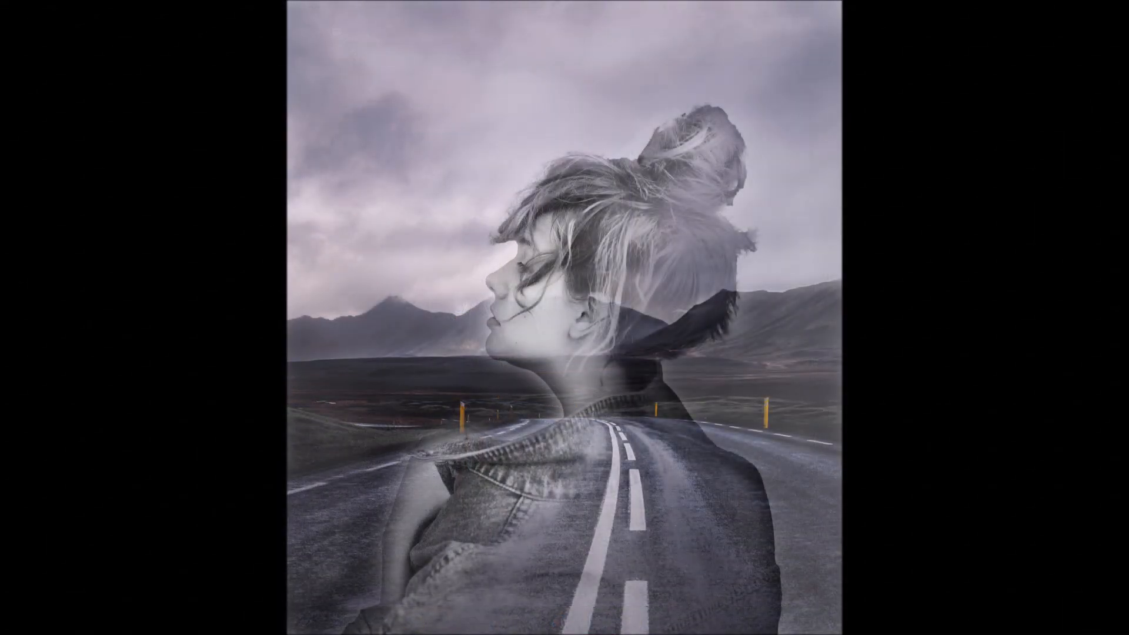